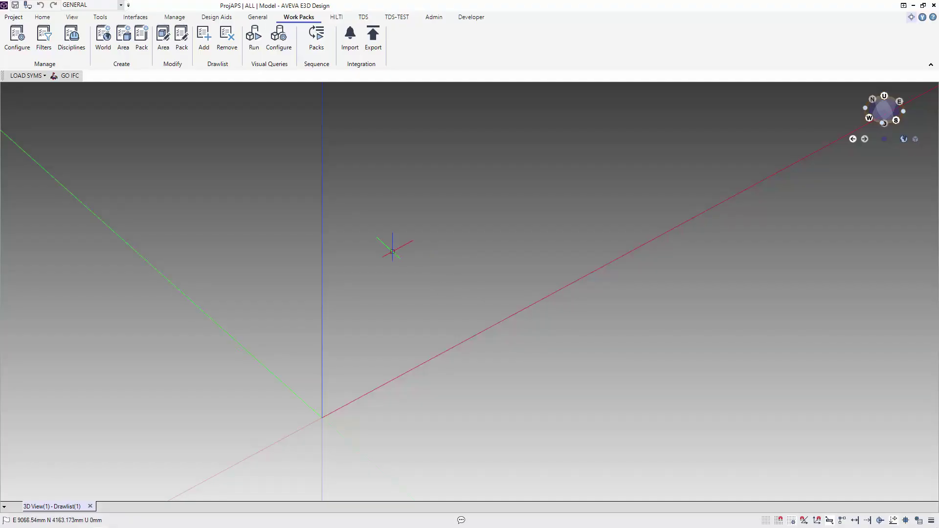
Create a new work pack world named DEMO/WPKWL
click(104, 41)
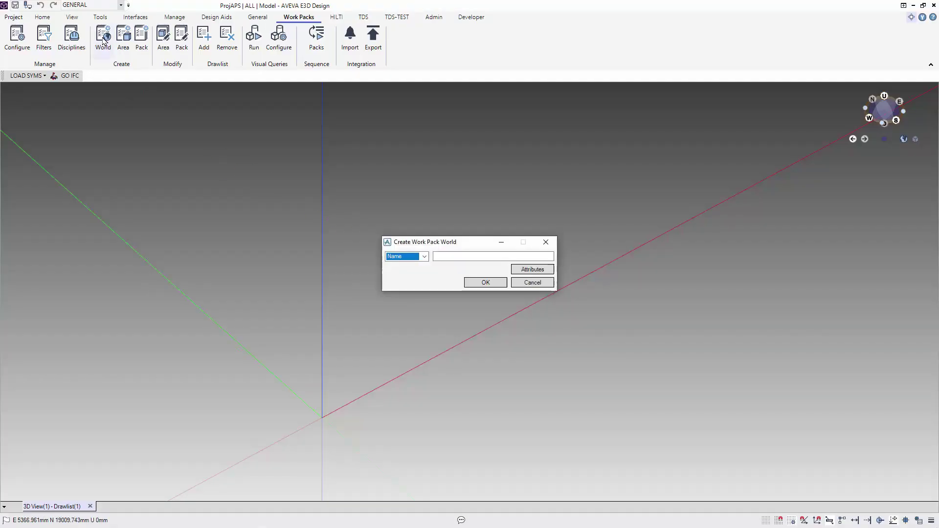
click(481, 257)
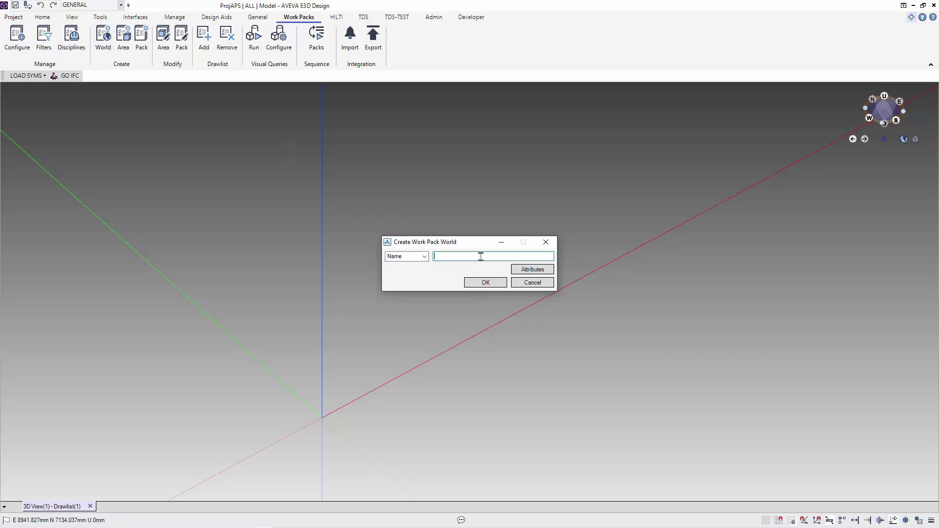
text(DEMO/WPKWL)
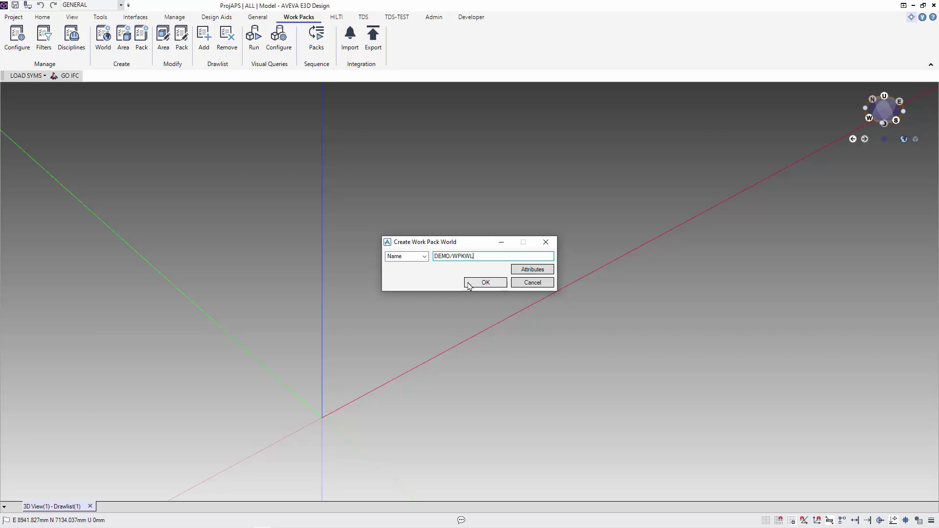
click(485, 284)
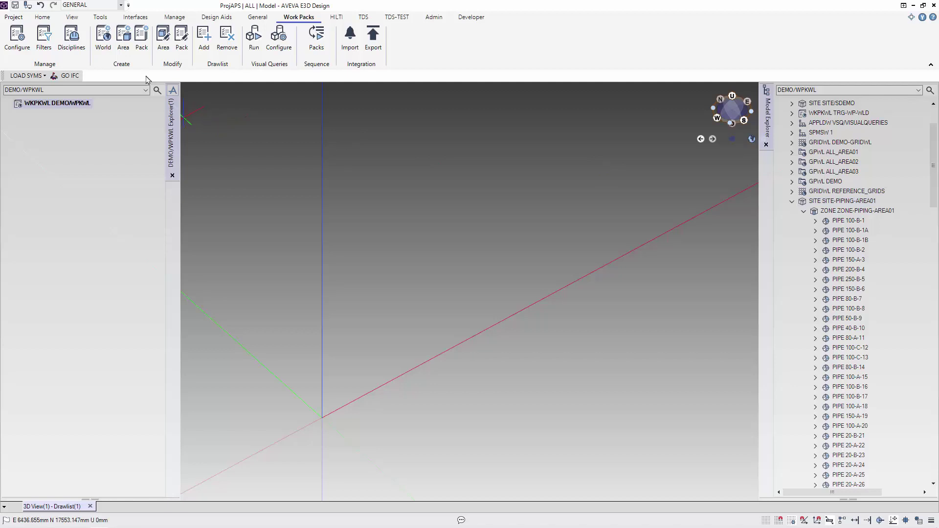
Start a new work area under DEMO/WPKWL and enter the name /DEMO/AREA01
click(125, 41)
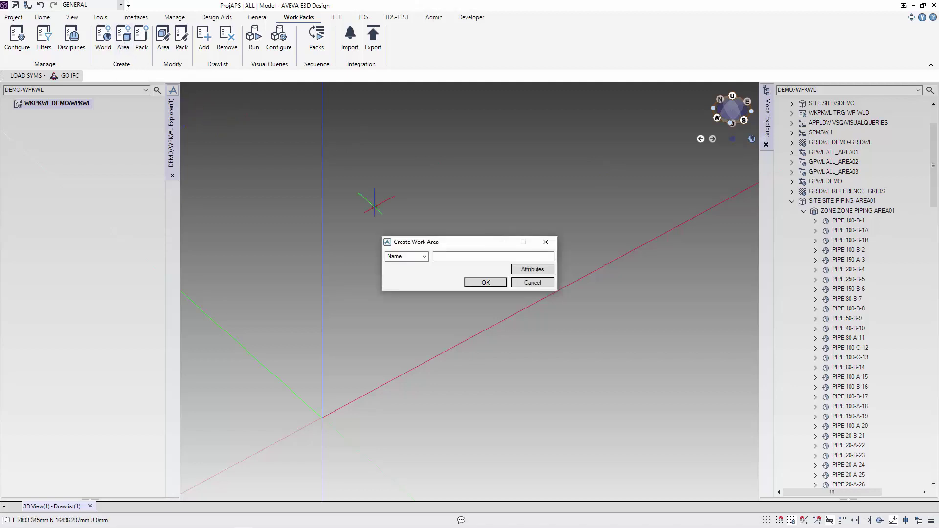
click(481, 257)
text(/DEMO/AREA)
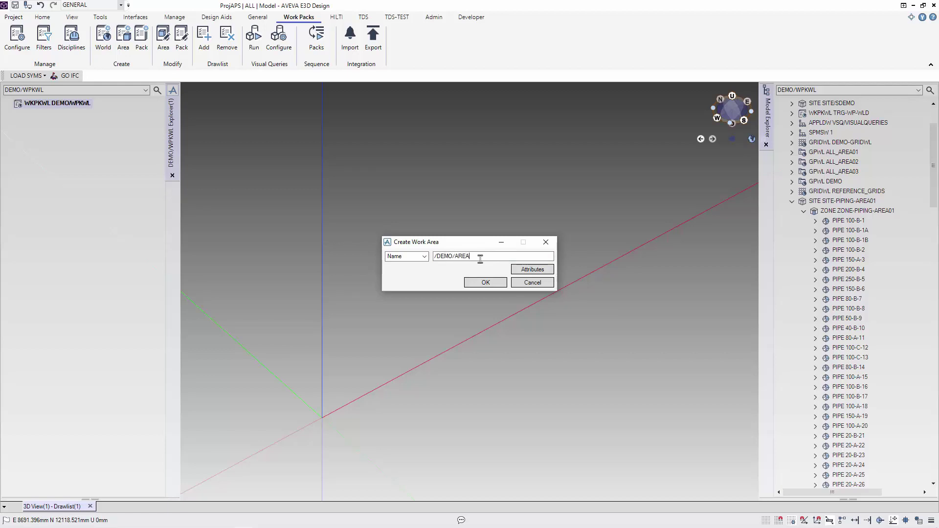
text(01)
Create work area /DEMO/AREA01 and set Collect Dynamically by to Manual
click(489, 282)
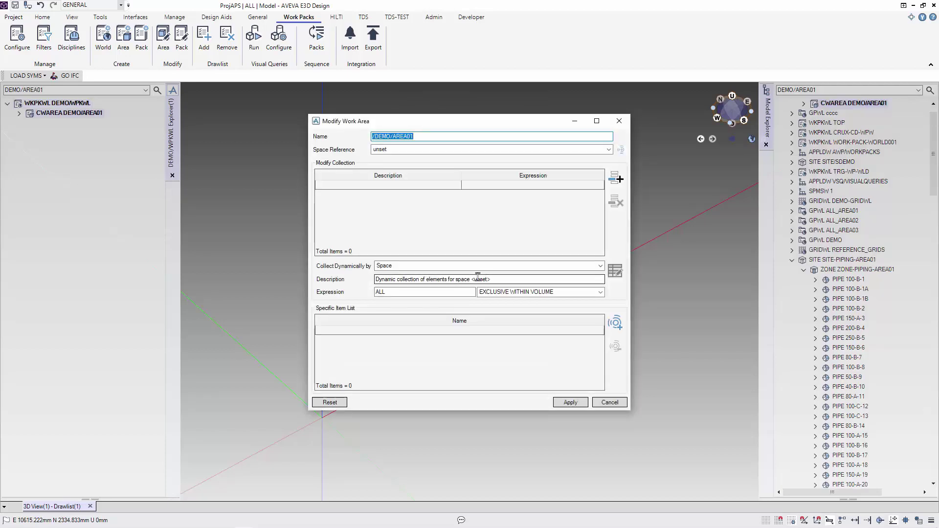
click(600, 266)
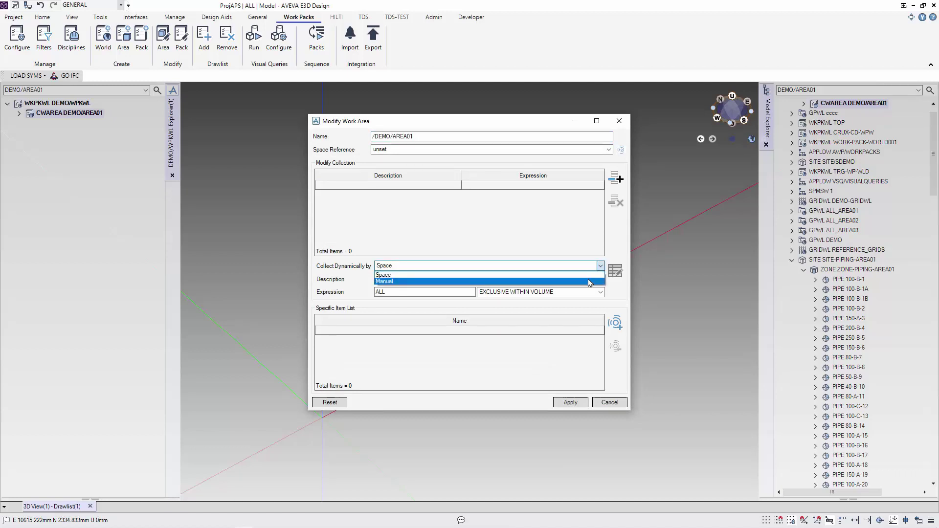
click(590, 282)
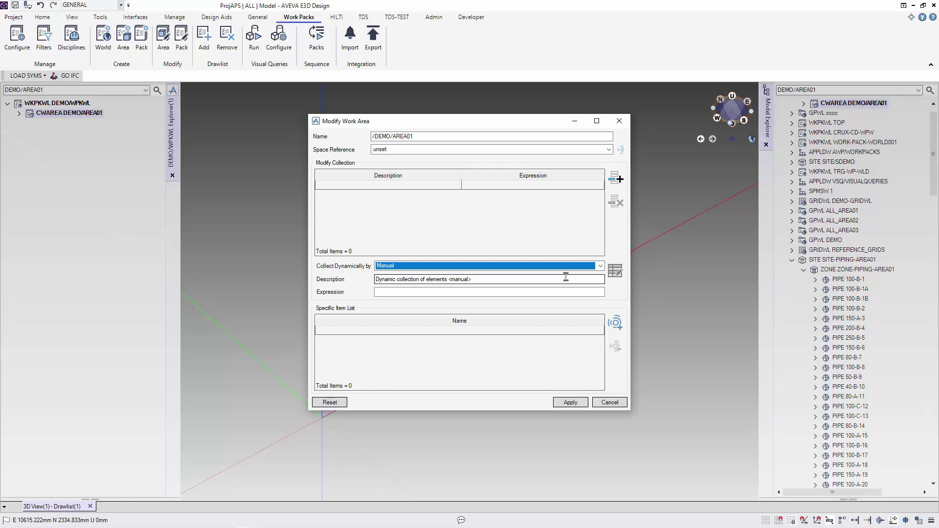
Enter the expression ALL PIPE WITH ( MATCHWILD ( NAME OF SITE, "AREA01" ) )
click(502, 292)
click(502, 292)
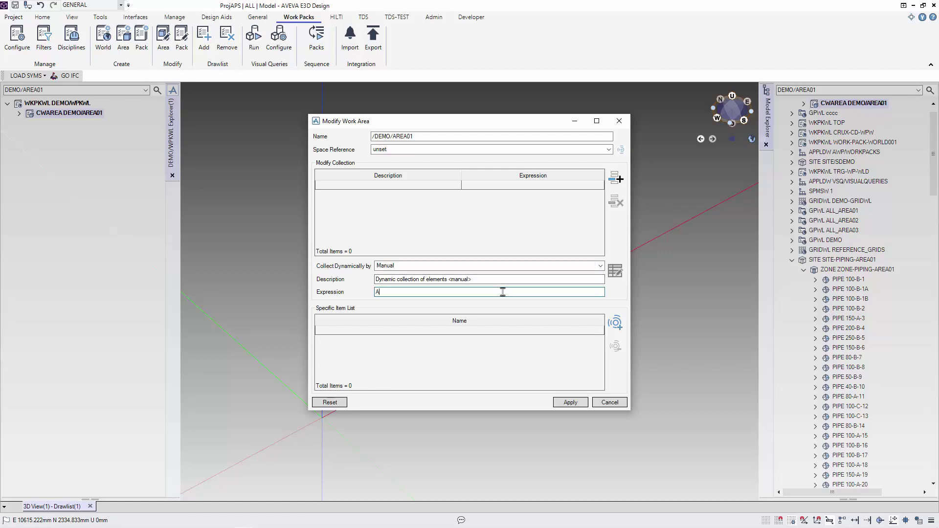
text(ALL PIPE WITH ( MATCHWILD ( NAME OF SITE)
text(, "AREA01*" ))
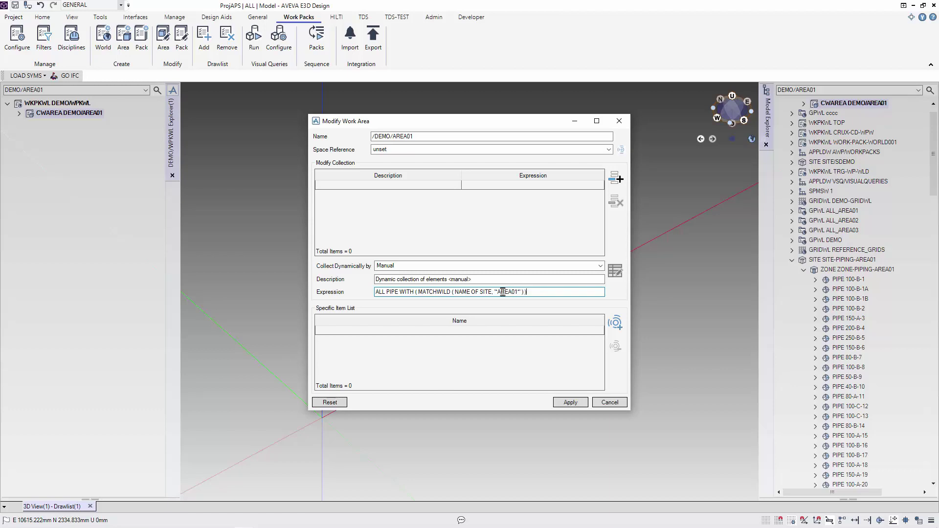
Add collection rows for PIPE, EQUI and FRMW in site AREA01
click(618, 180)
click(399, 293)
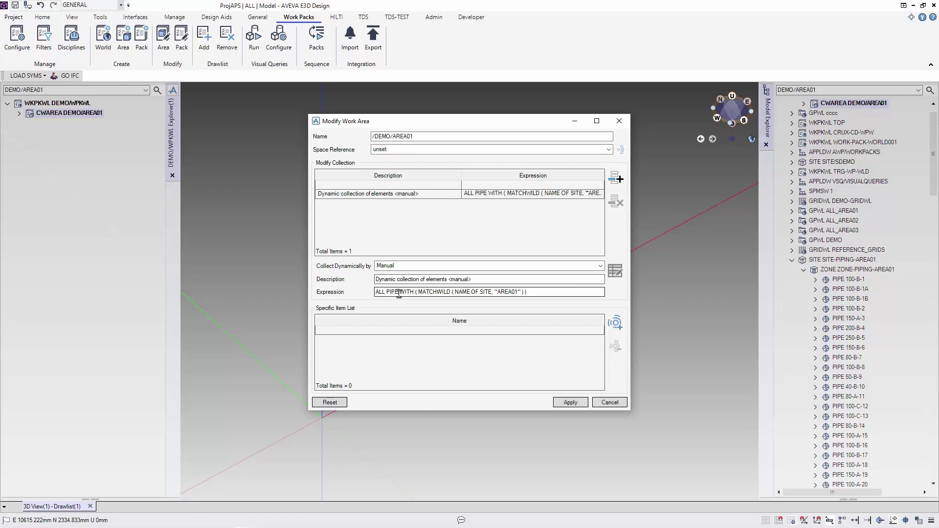
key(BackSpace)
key(BackSpace)
key(BackSpace)
key(BackSpace)
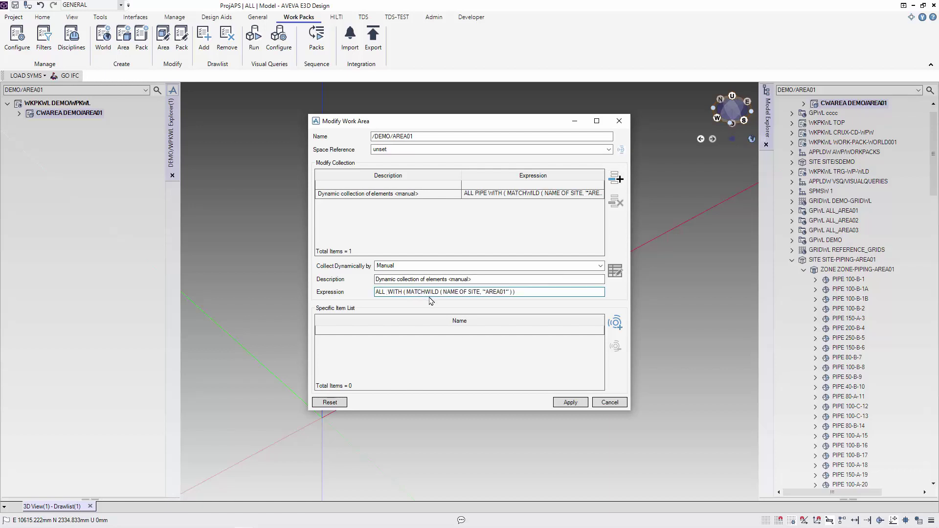
text(EQUI)
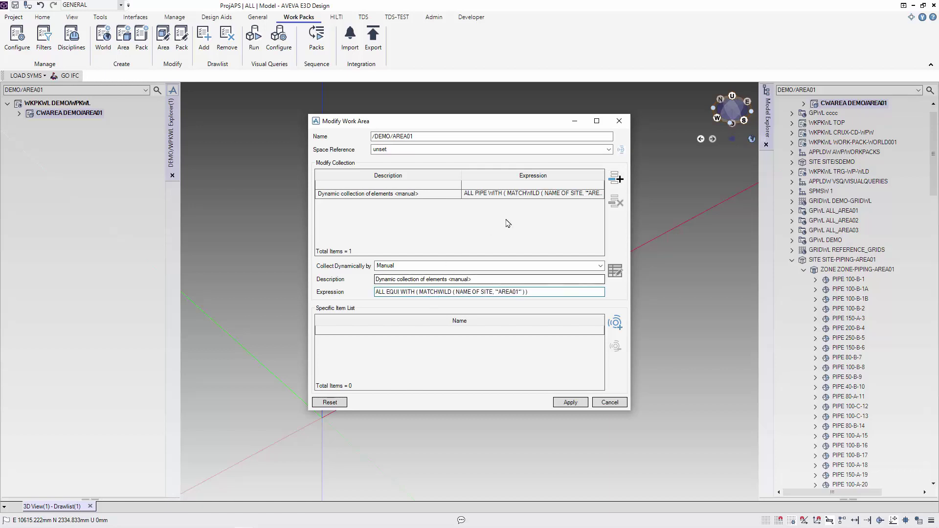
click(616, 178)
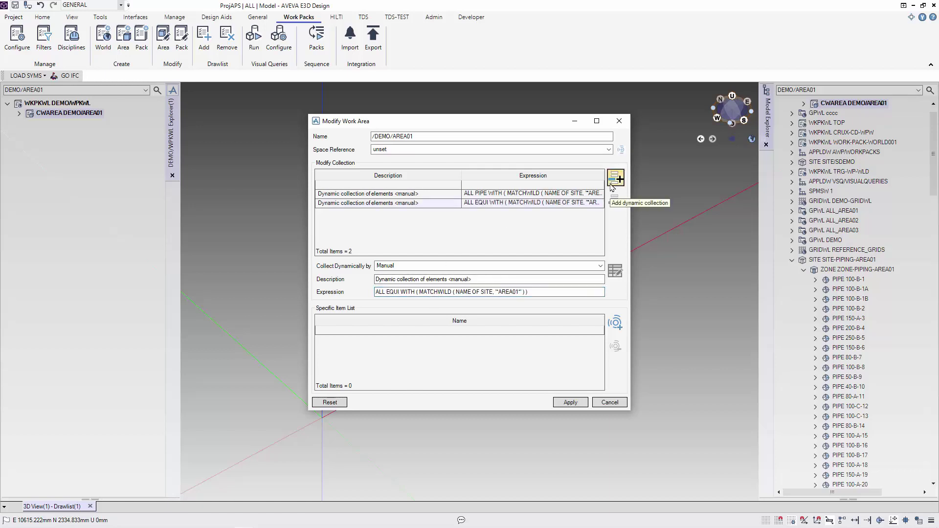
click(406, 293)
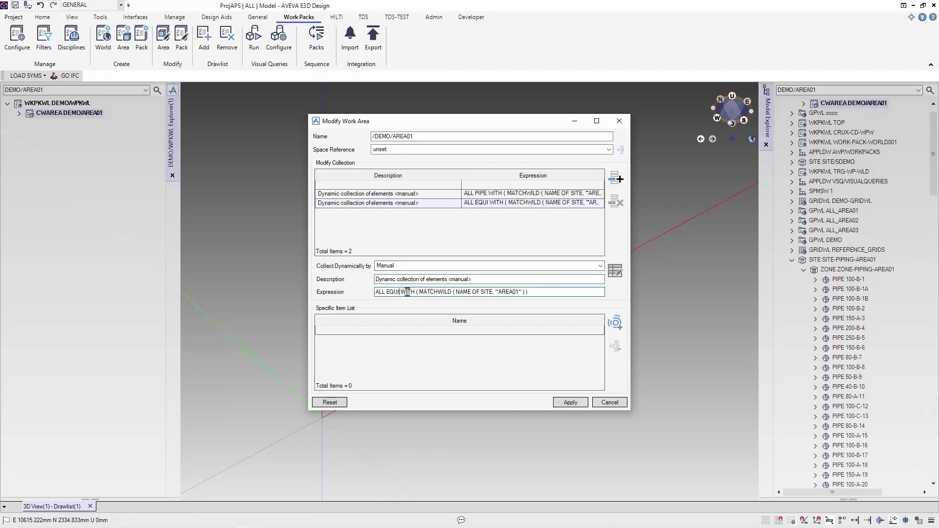
key(BackSpace)
key(BackSpace)
key(BackSpace)
key(BackSpace)
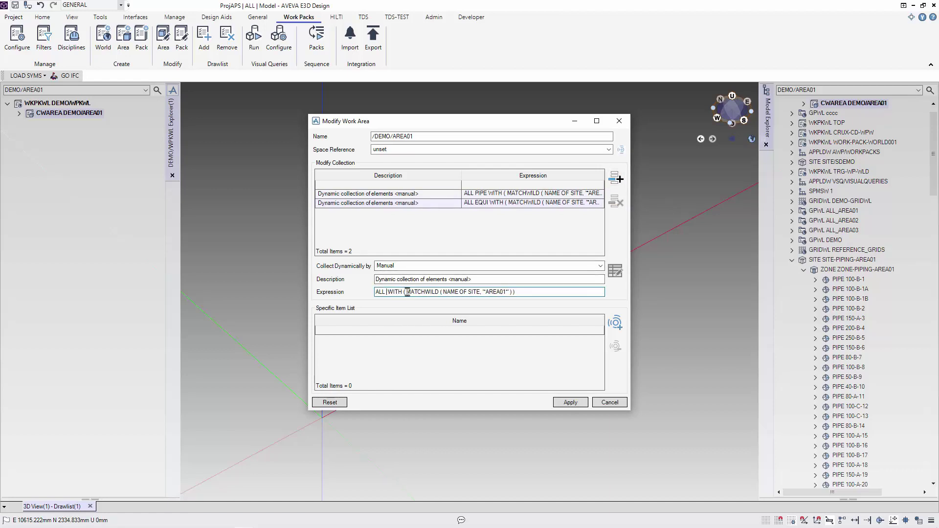
text(FRMW)
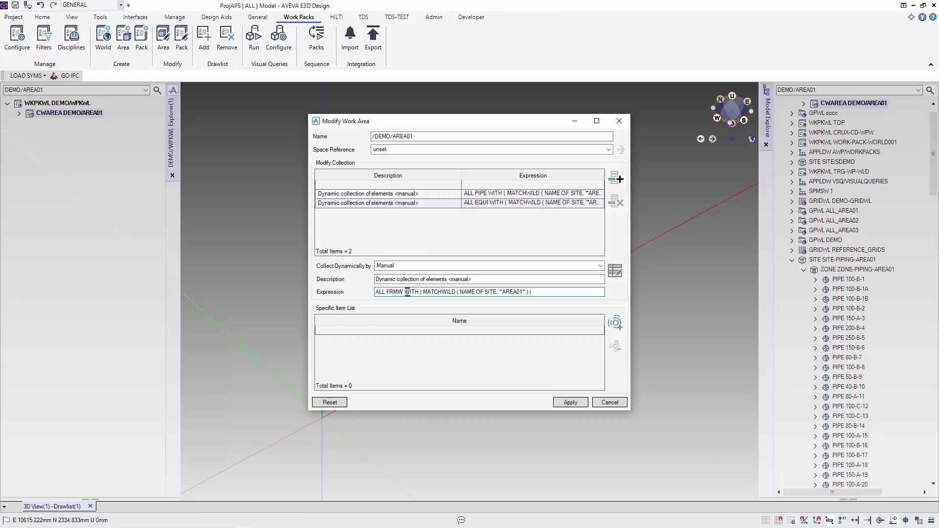
click(617, 180)
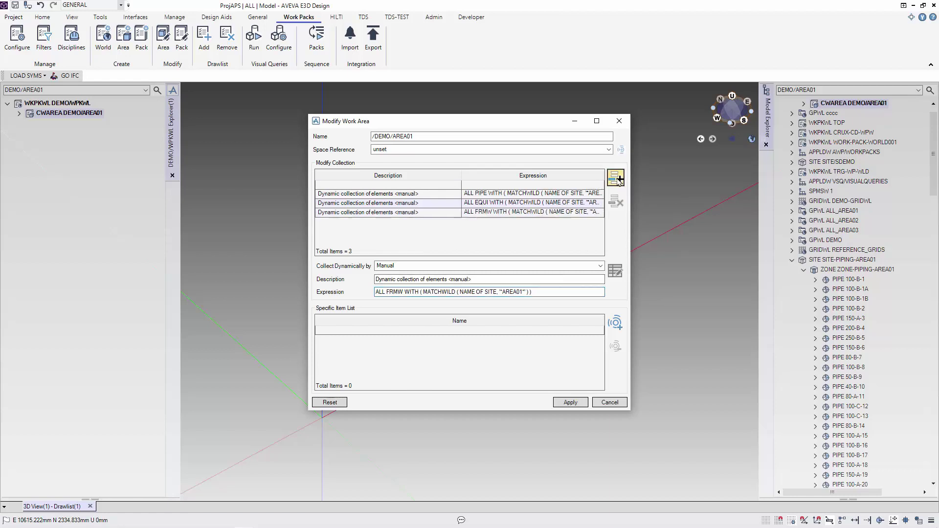
Apply the three collection rows and close the work area settings
click(577, 404)
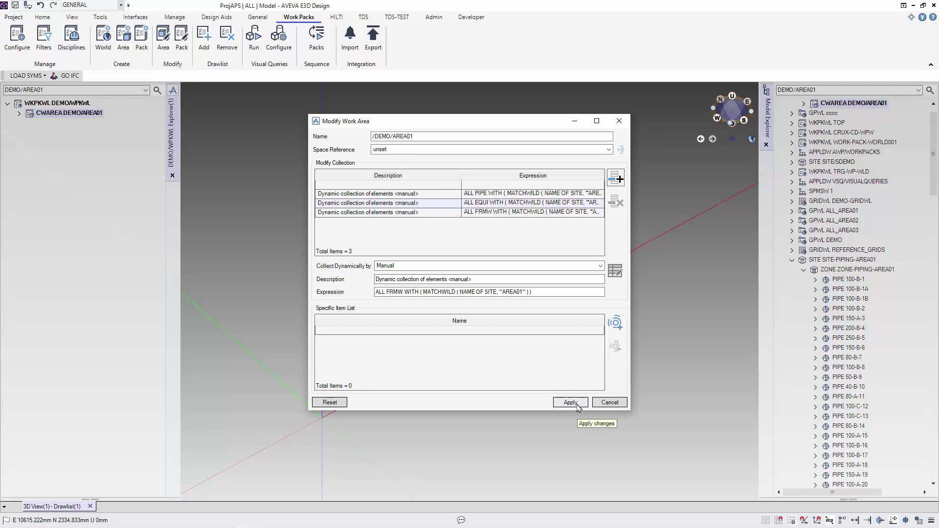
click(576, 405)
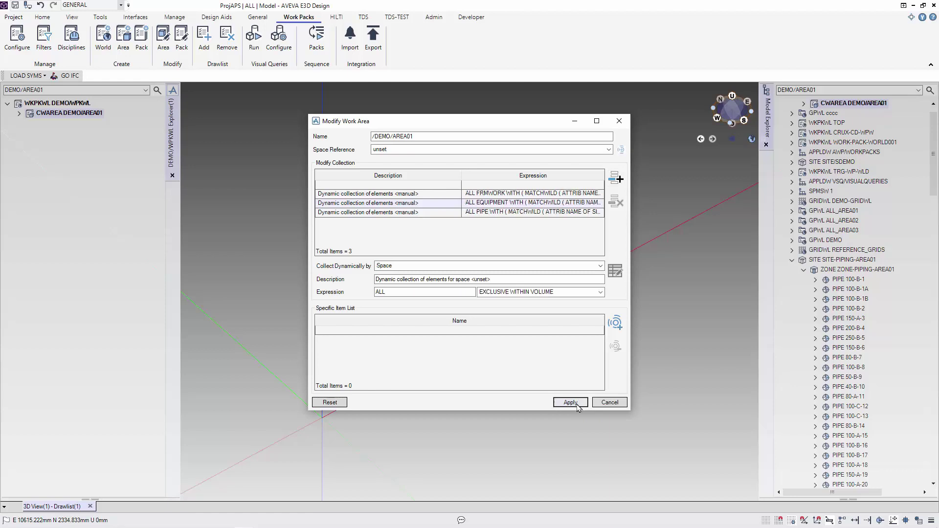
click(602, 404)
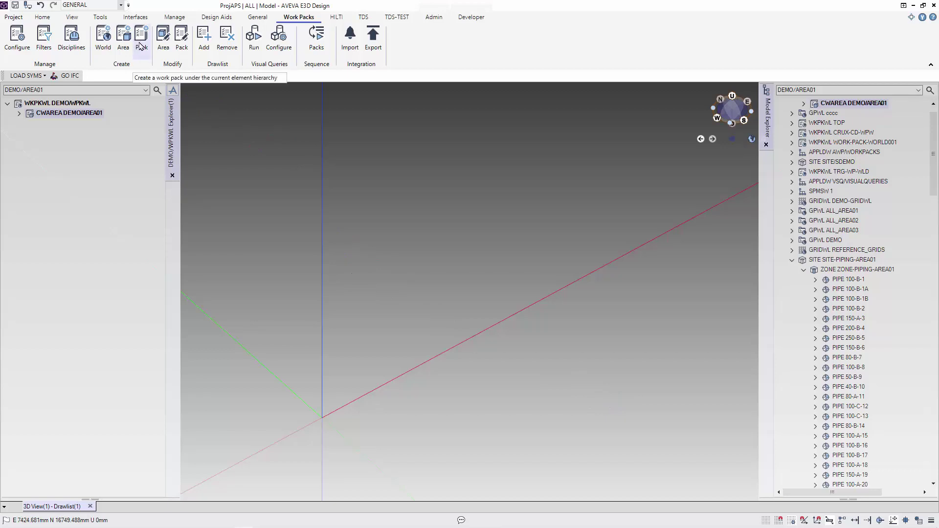
Set up an EWP work pack, Mechanical Discipline, named DEMO/AREA01/EWP-01
click(141, 47)
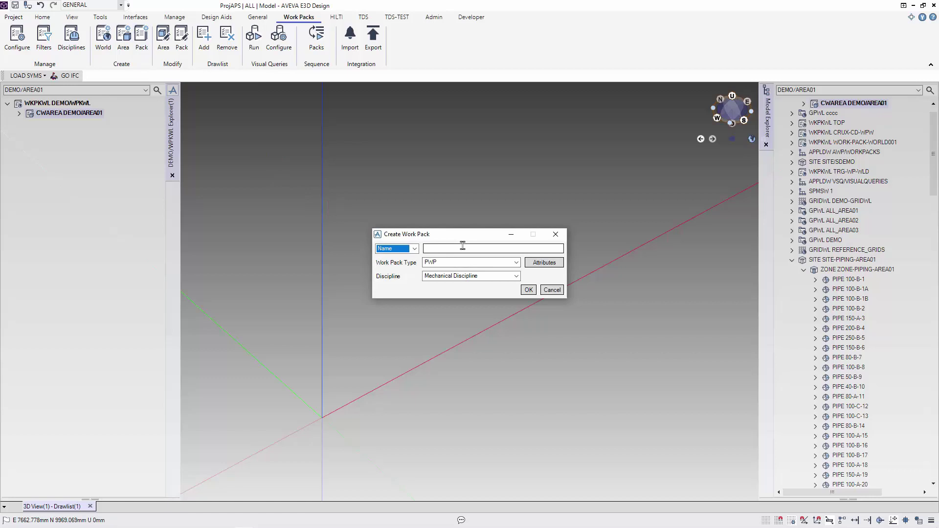
click(495, 276)
click(499, 268)
click(499, 264)
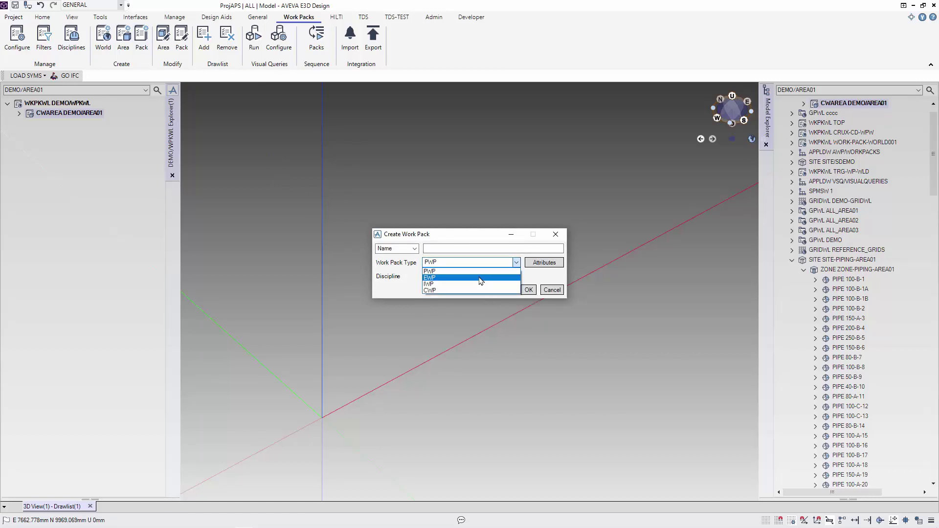
click(480, 278)
click(483, 249)
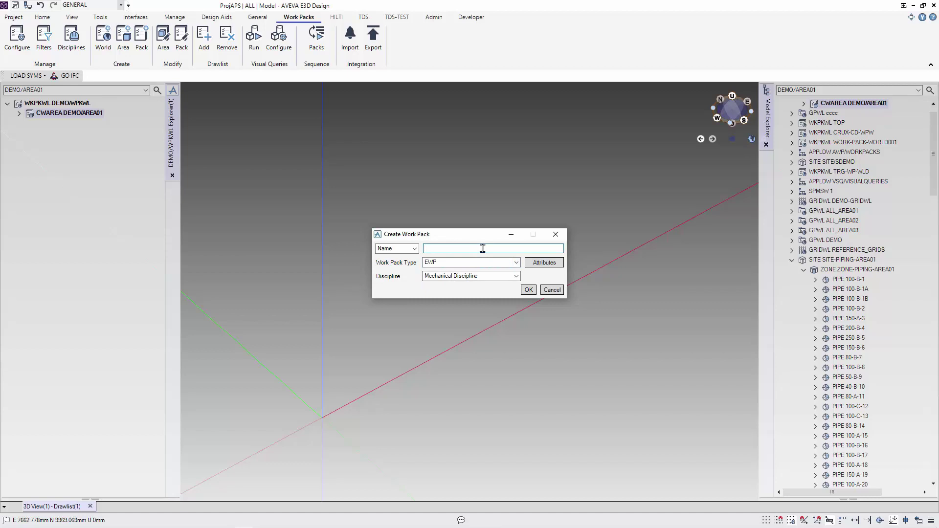
text(DDDD)
key(BackSpace)
key(BackSpace)
text(EMO/AREA01/EWP-01)
Create work pack DEMO/AREA01/EWP-01 and enlarge its Modify Work Pack window
click(528, 291)
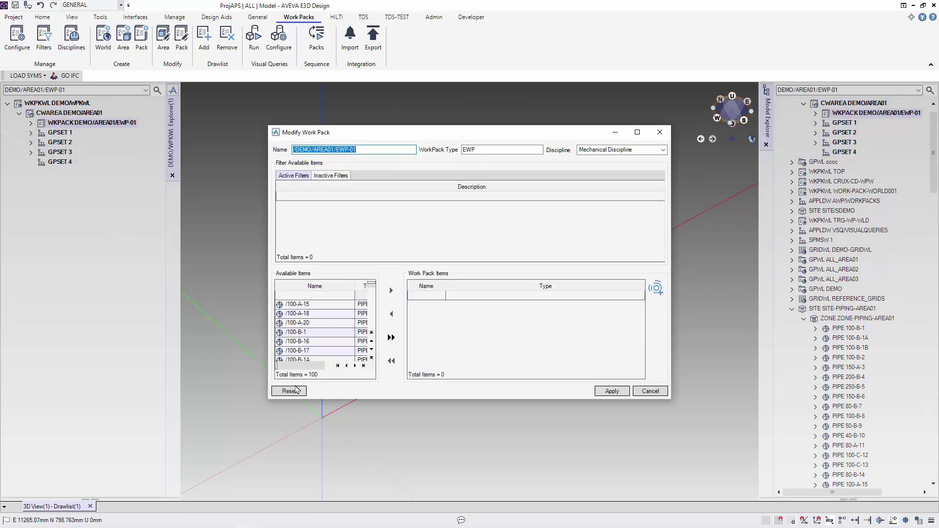
drag(303, 366, 322, 368)
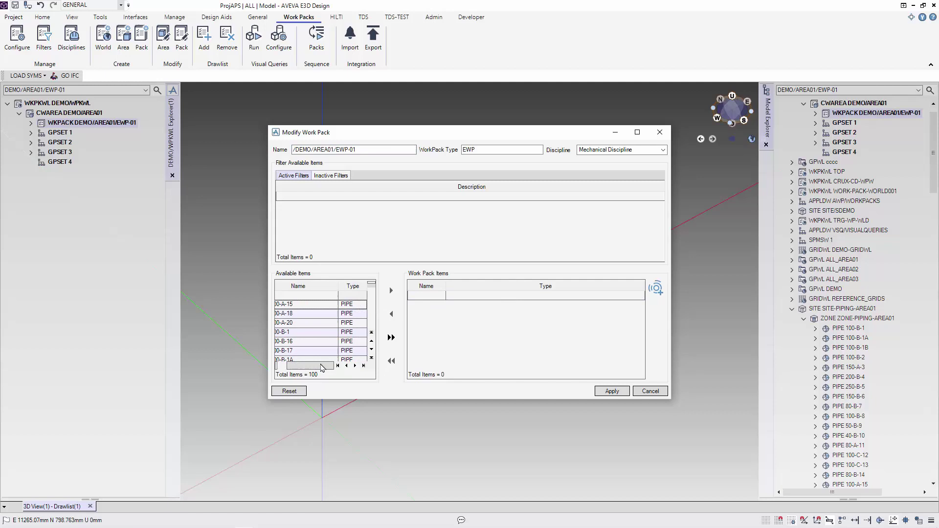
drag(352, 399, 360, 462)
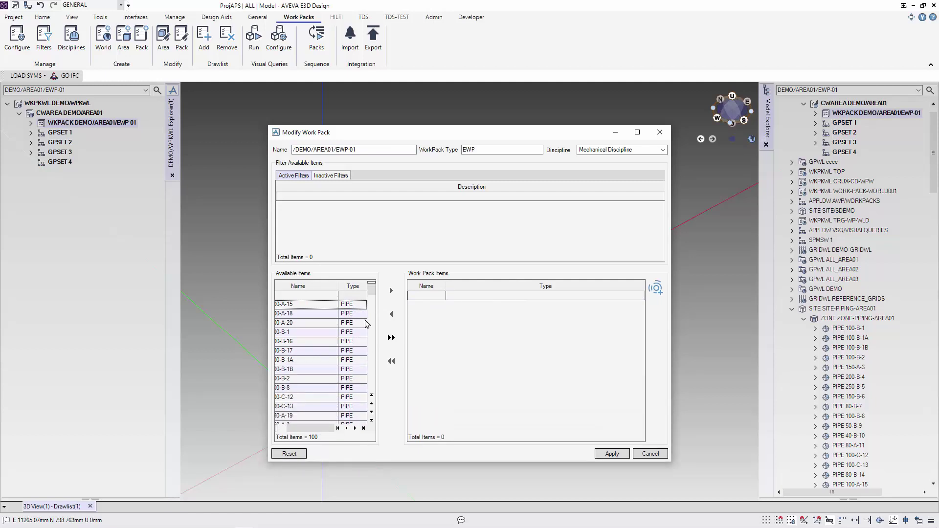
Filter the available items by Type to show only EQUI
click(353, 296)
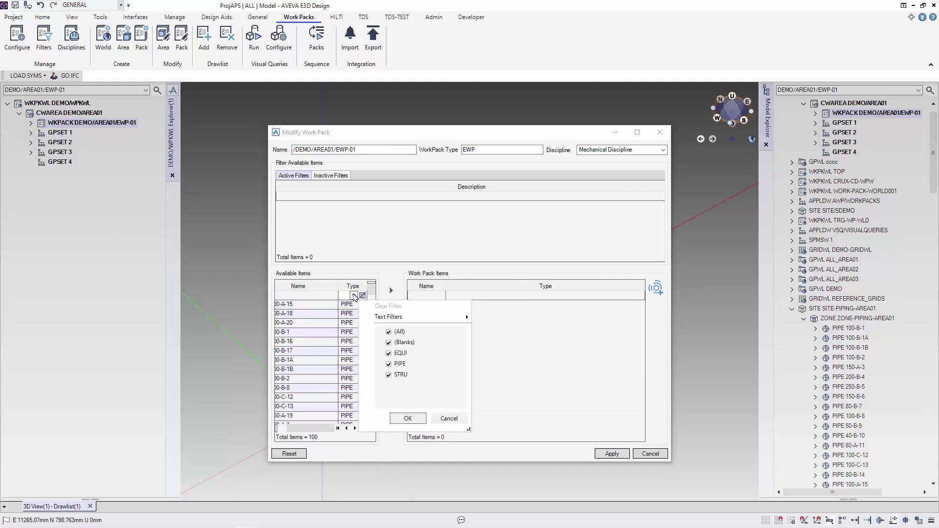
click(389, 332)
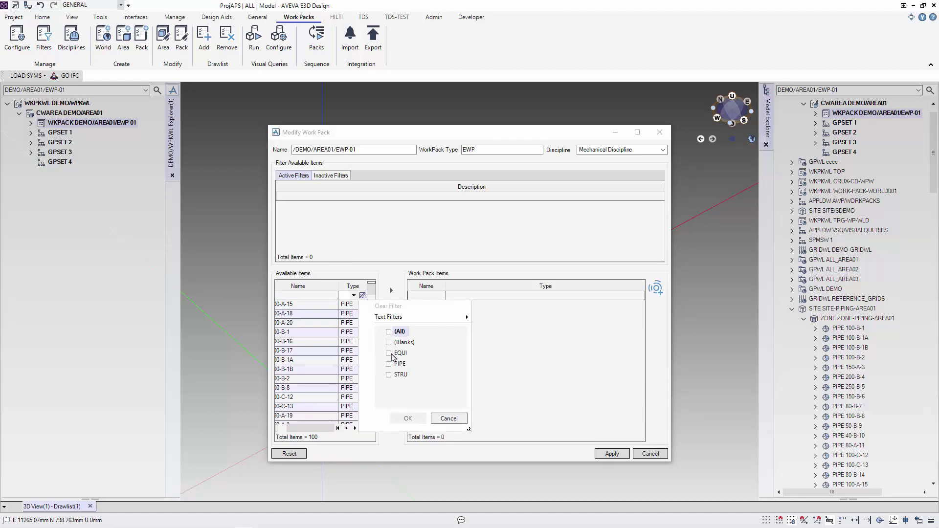
click(391, 354)
click(410, 419)
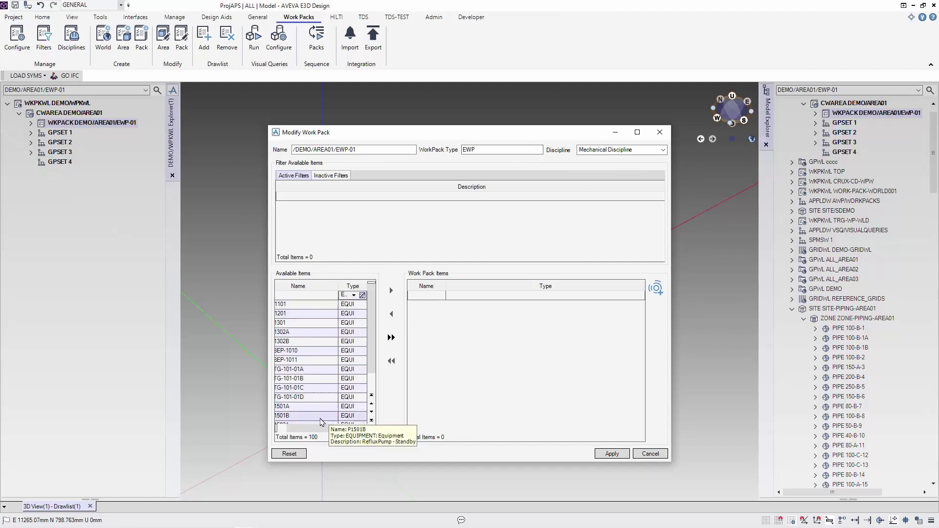
Add equipment C1101–E1302B and P1501A–P1502B to EWP-01, apply, and close the dialog
drag(317, 427, 289, 426)
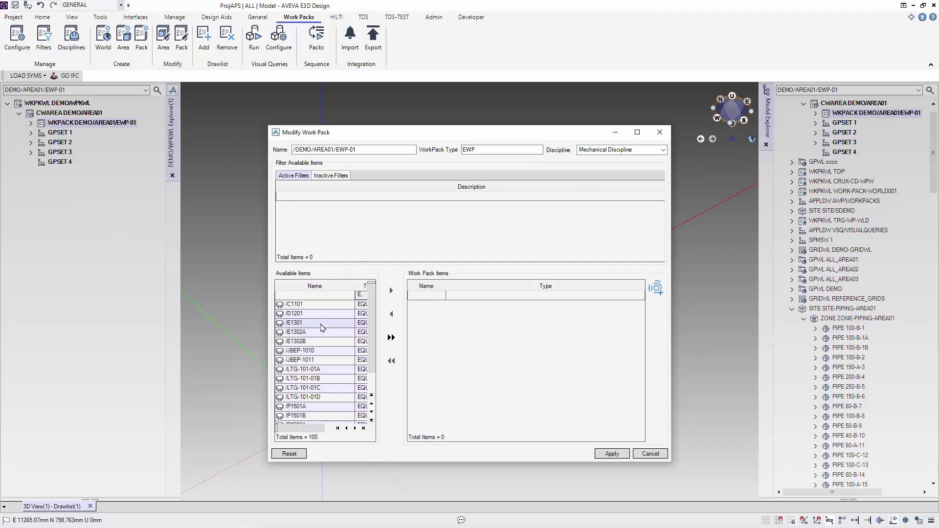
drag(320, 307, 309, 387)
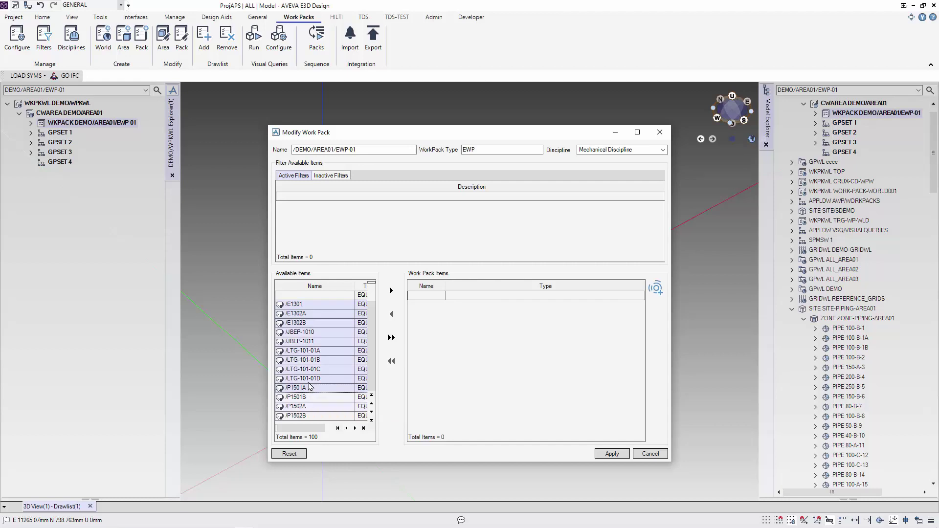
shift+click(313, 326)
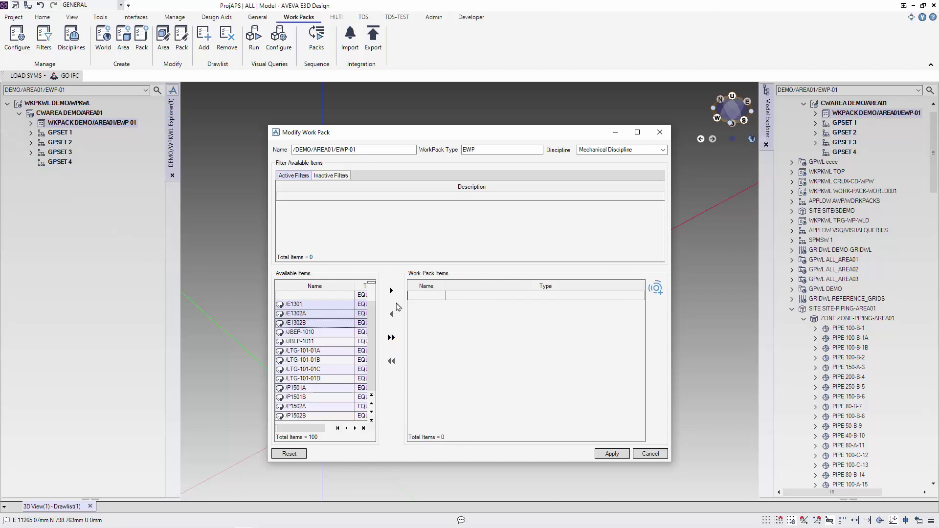
click(391, 291)
click(309, 362)
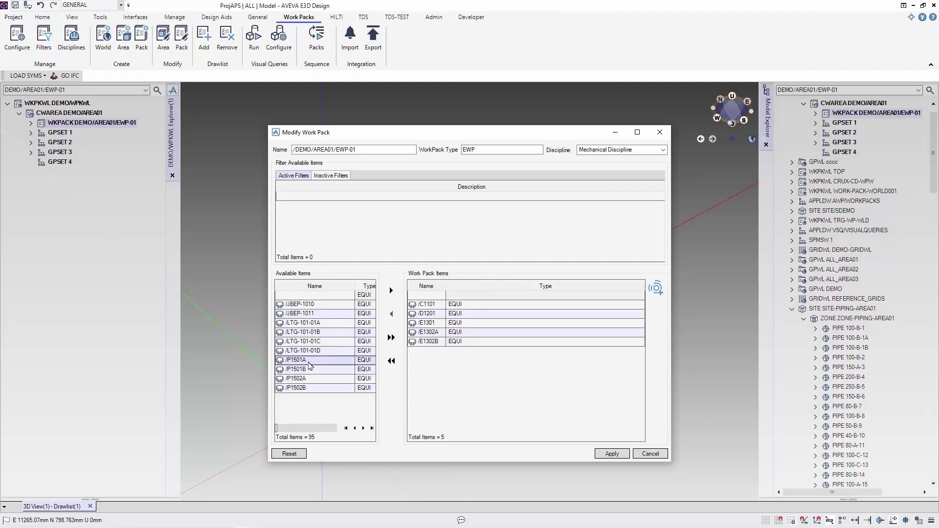
shift+click(309, 389)
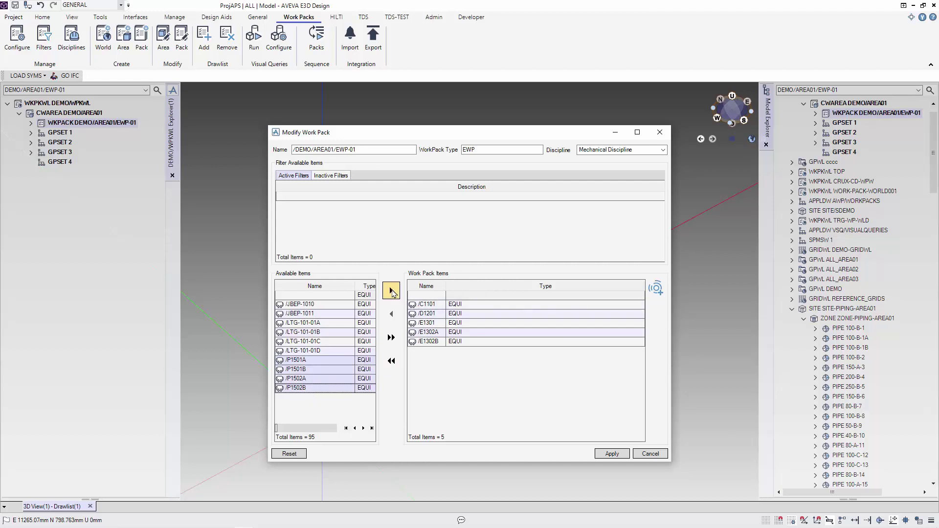
click(391, 291)
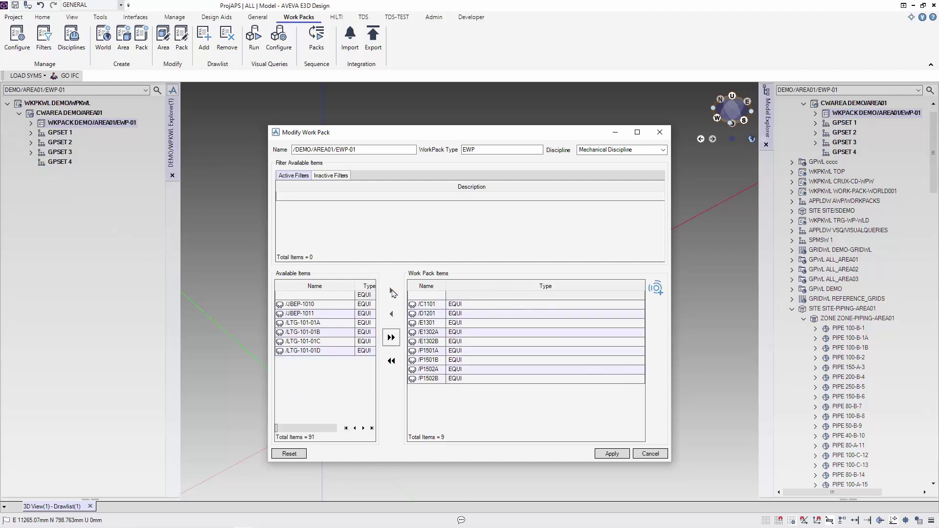
click(612, 454)
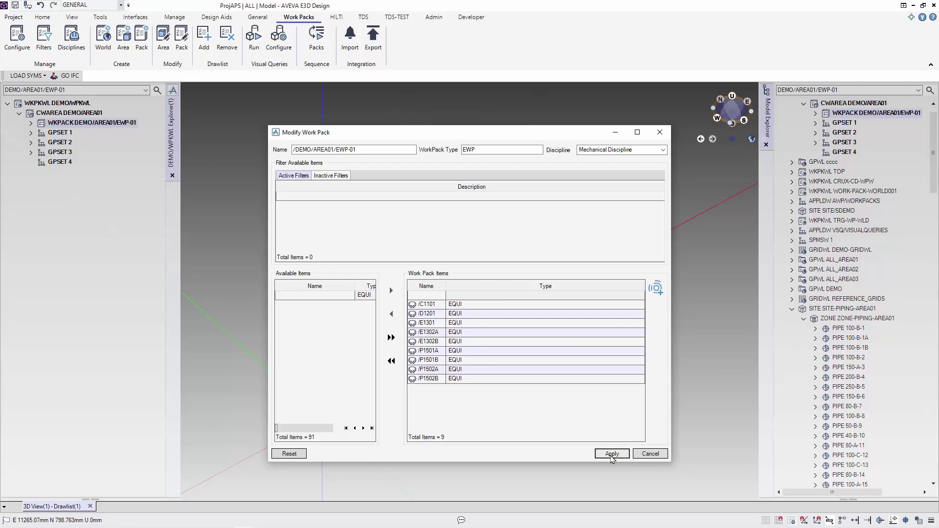
click(645, 455)
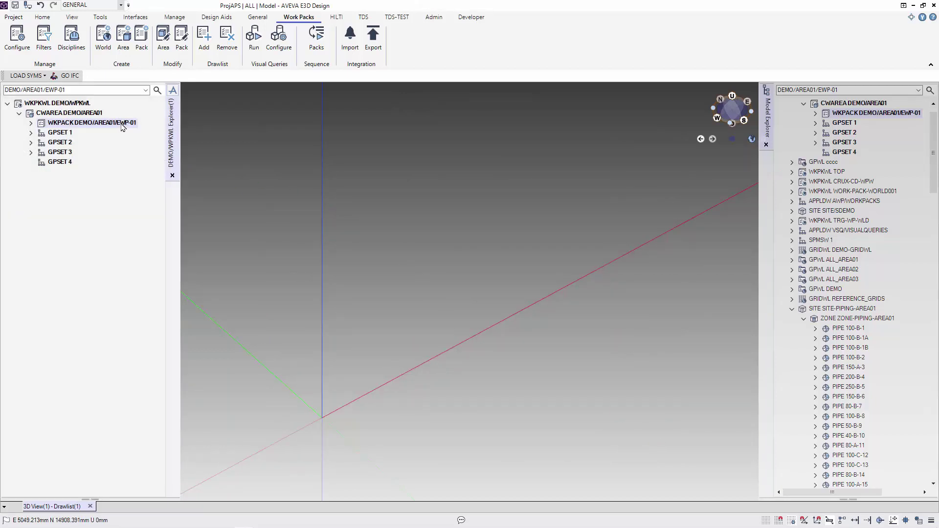
click(182, 40)
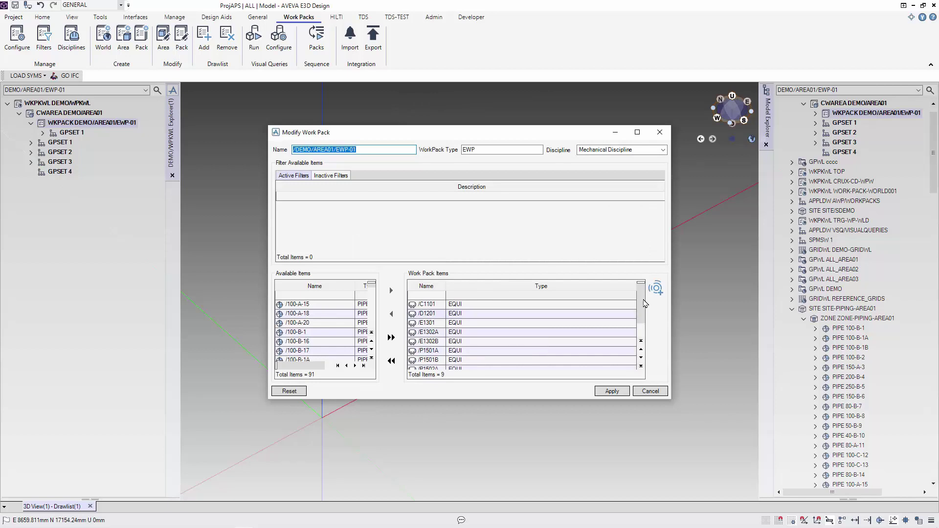
click(642, 331)
drag(643, 332, 643, 319)
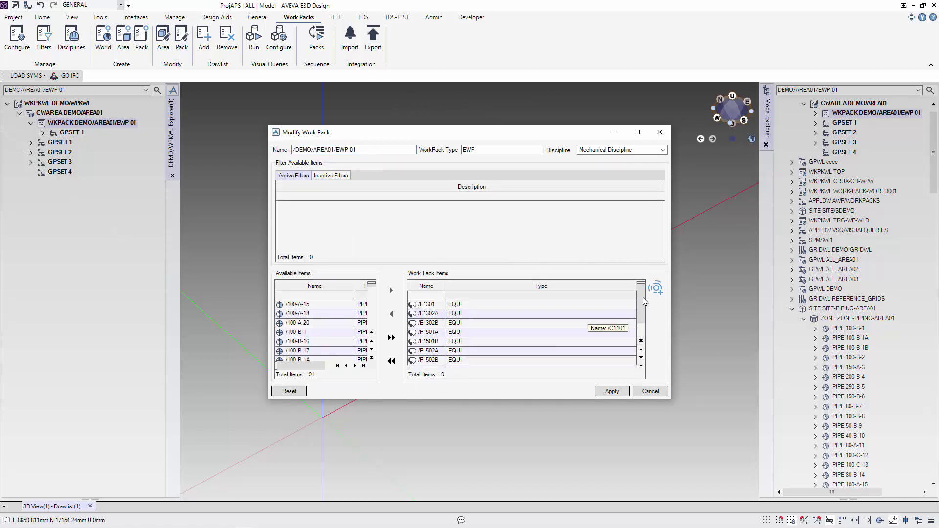
click(651, 393)
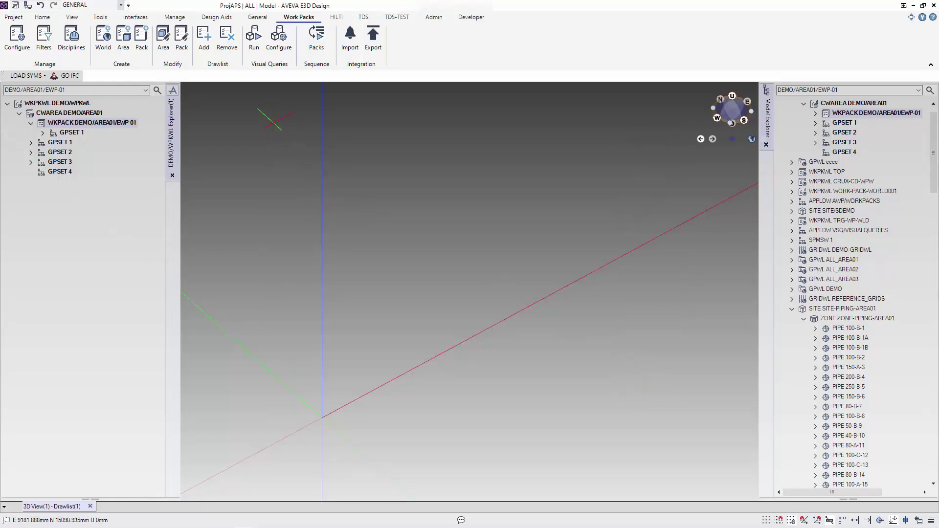
Under area DEMO/AREA01, create EWP work pack DEMO/AREA01/EWP-02 with Piping Discipline
click(142, 42)
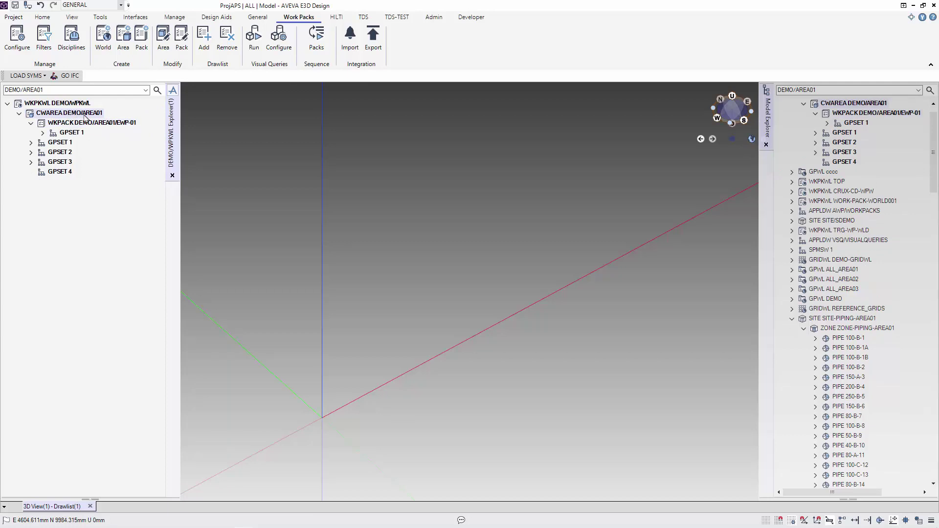
click(141, 39)
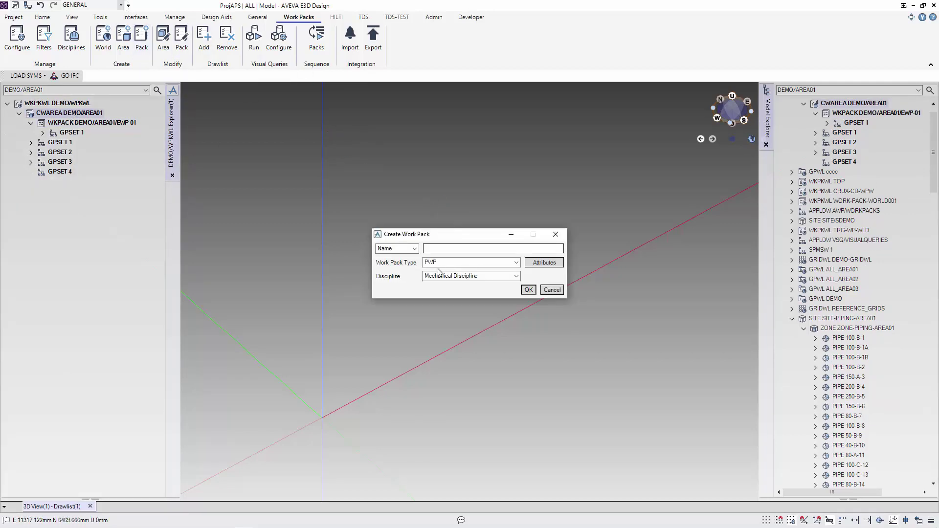
click(455, 266)
click(447, 275)
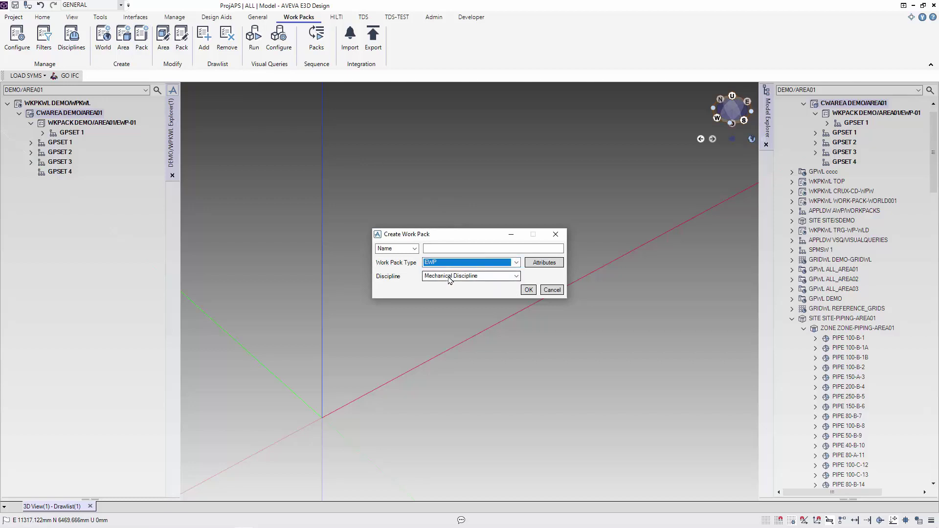
click(448, 276)
click(448, 292)
click(450, 248)
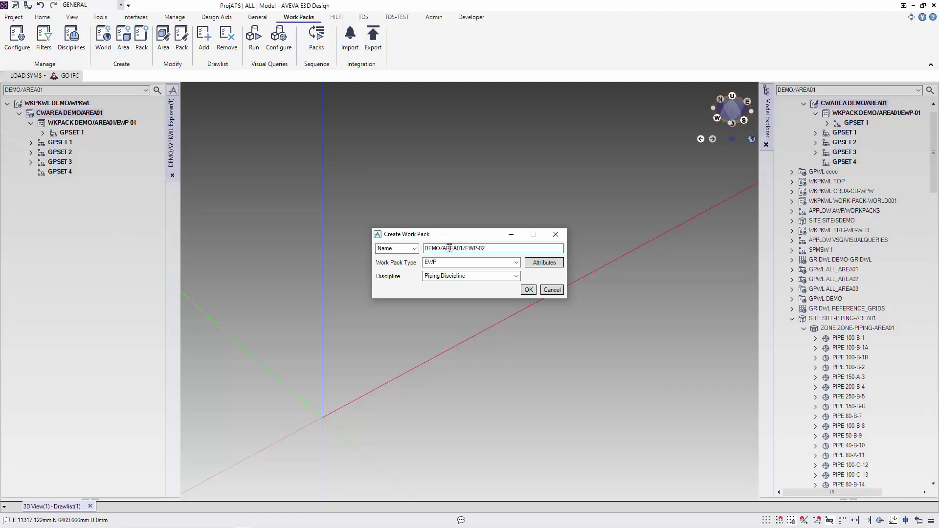
click(529, 290)
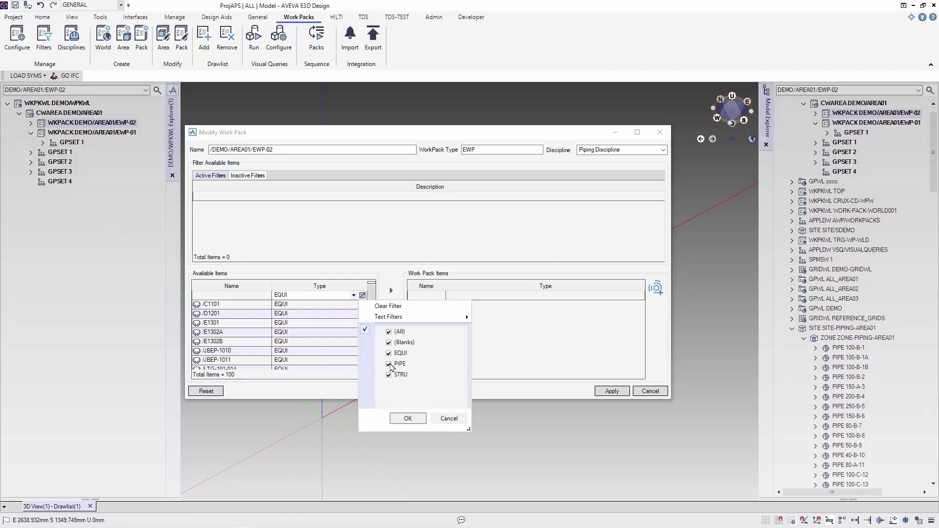
Filter available items to PIPE, add all 47 pipes to EWP-02, apply and close
click(389, 331)
click(389, 364)
click(407, 419)
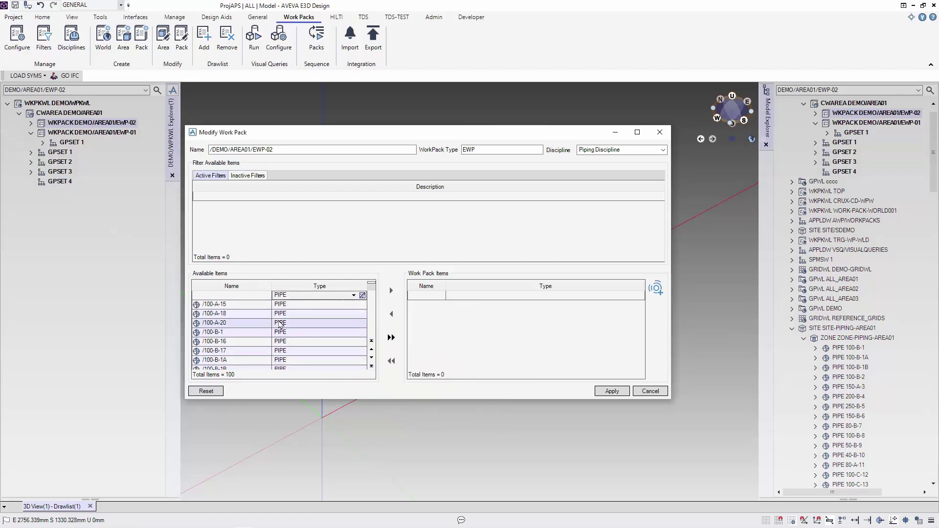
scroll(256, 332, down, 10)
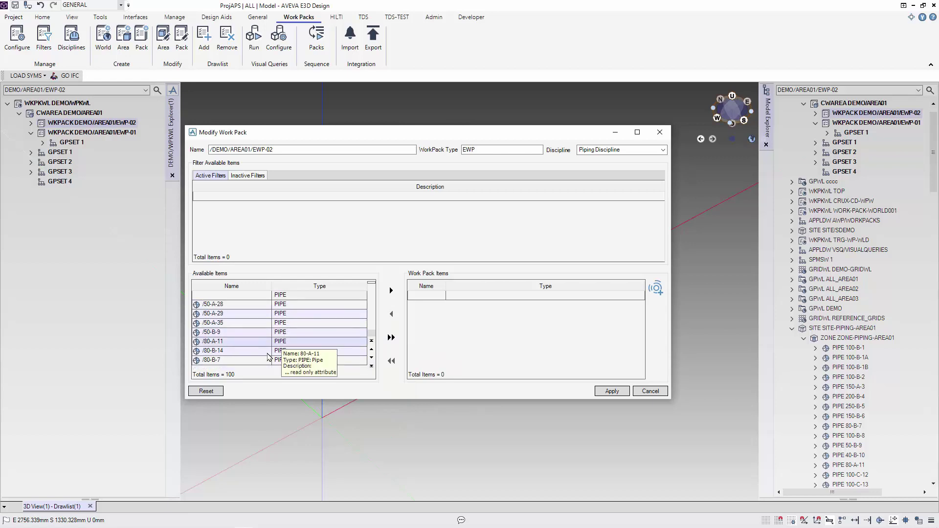
key(ctrl+a)
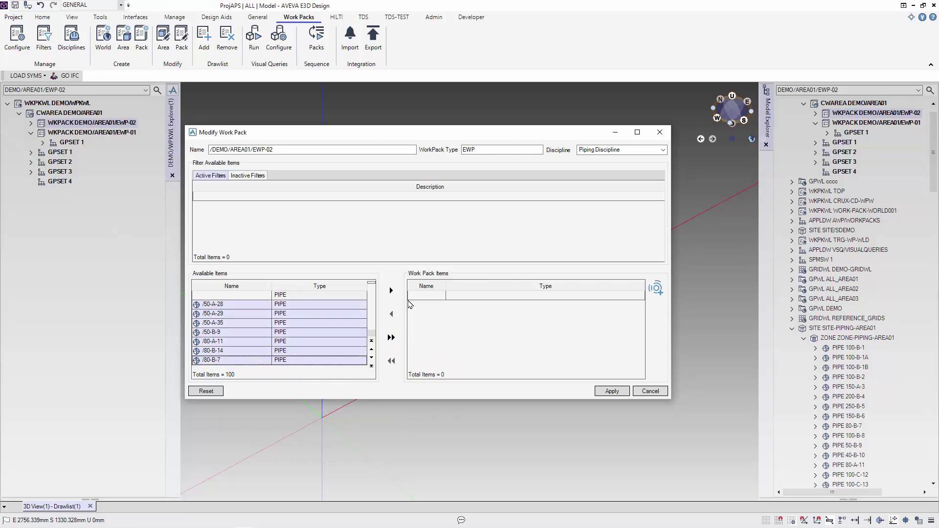
click(391, 292)
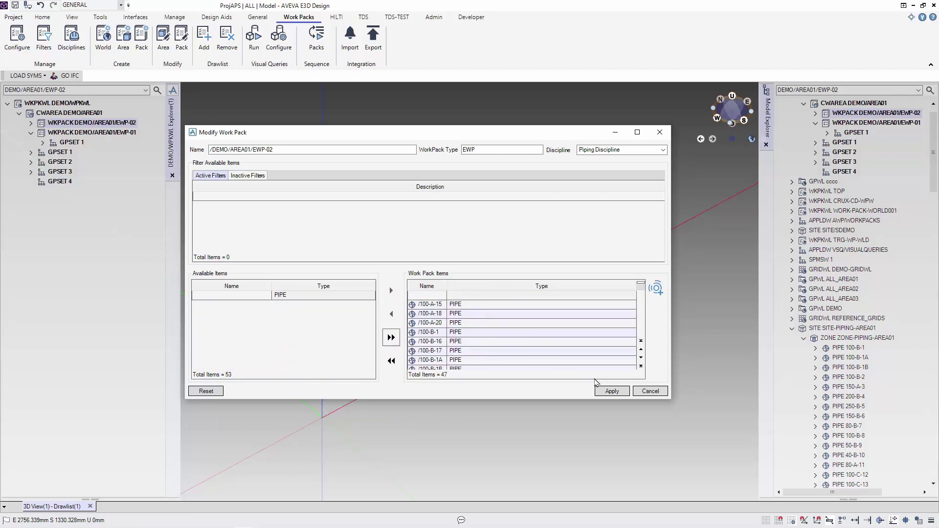
click(612, 392)
click(649, 392)
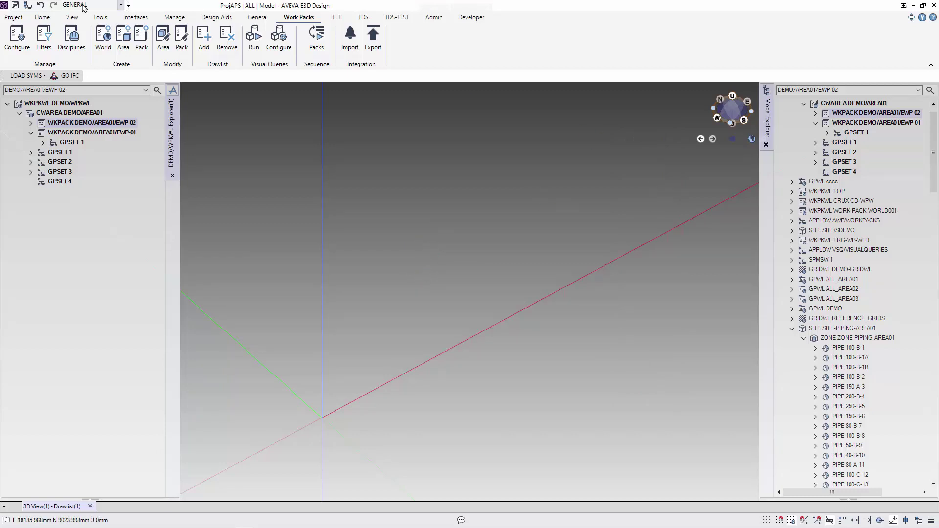
In EWP-02's properties, set Work Pack Date to 3 October 2022 and start editing the description
click(42, 17)
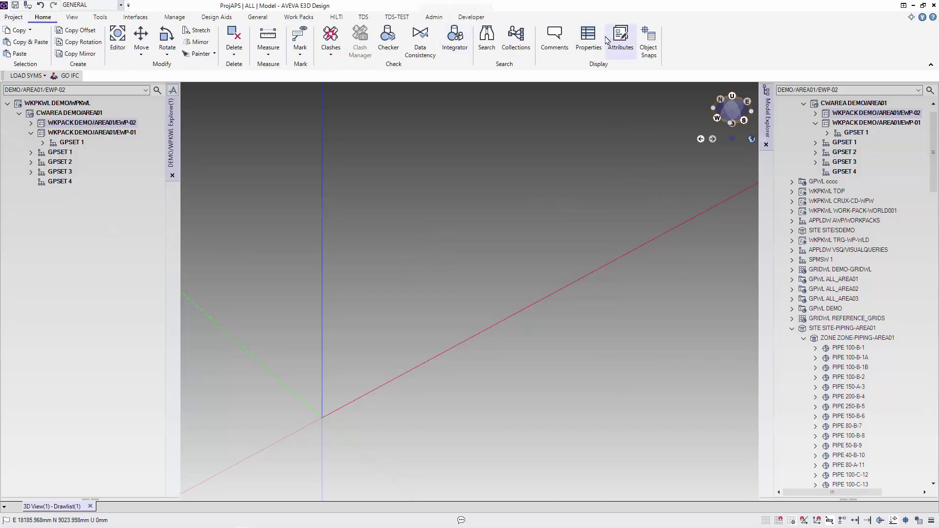
click(588, 39)
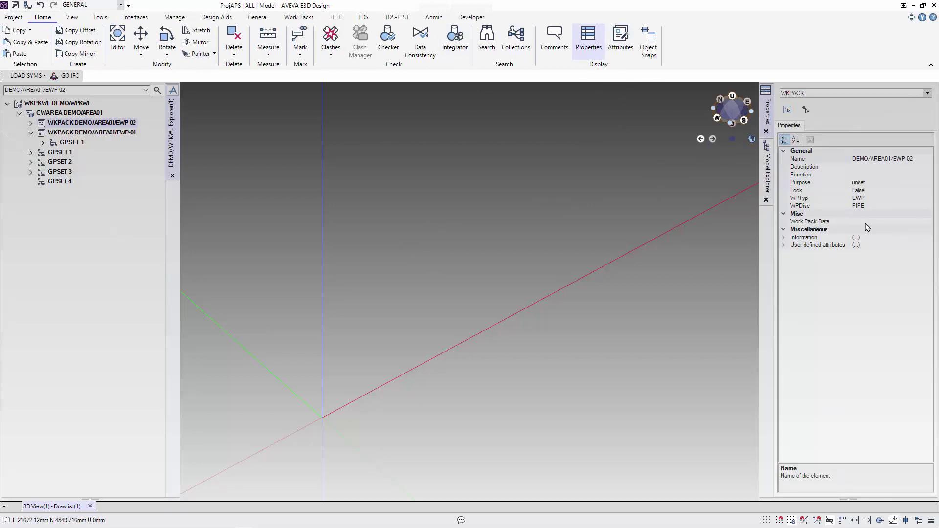
click(905, 222)
click(928, 222)
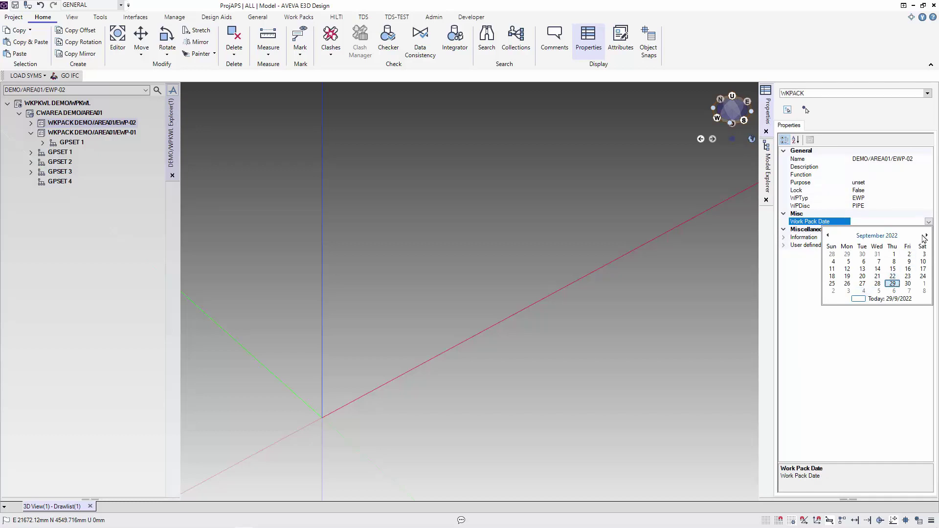
click(927, 236)
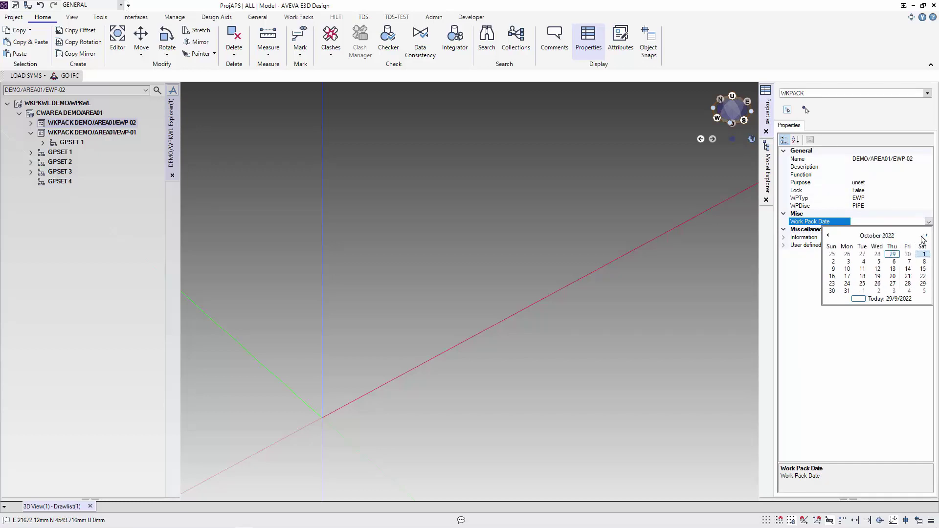
click(849, 263)
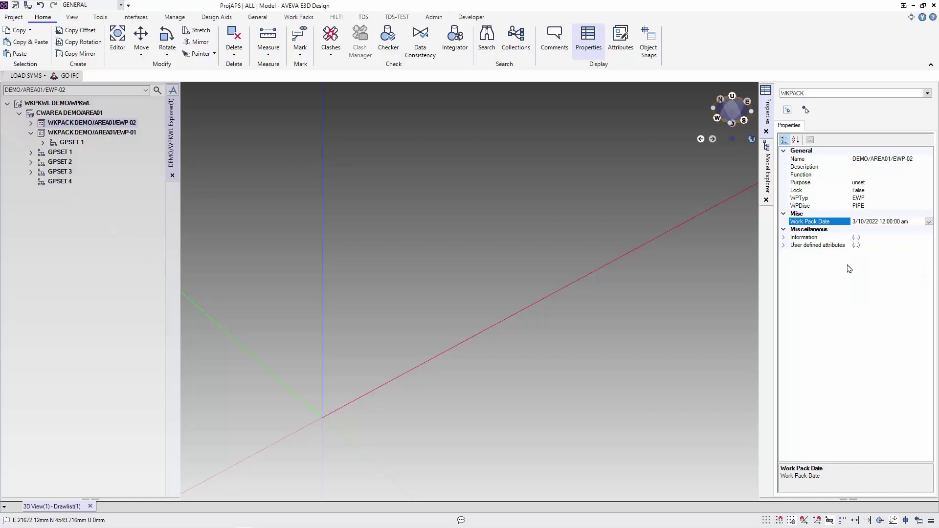
click(871, 168)
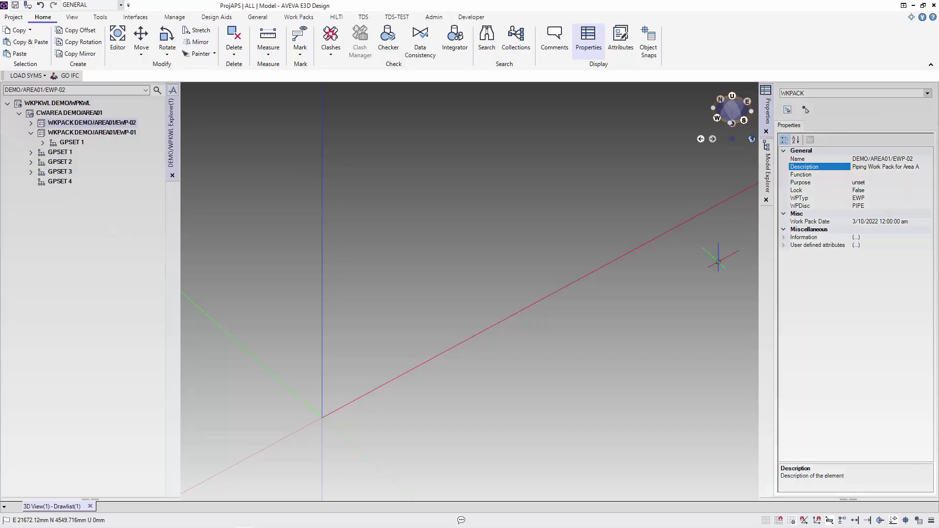
Set EWP-01's Work Pack Date to 10 October 2022 from the calendar
click(81, 133)
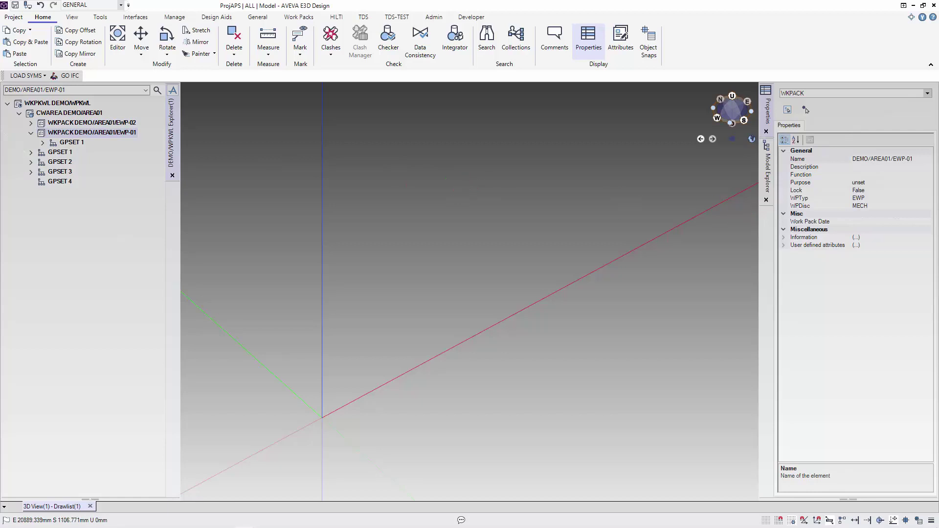
click(887, 223)
click(929, 223)
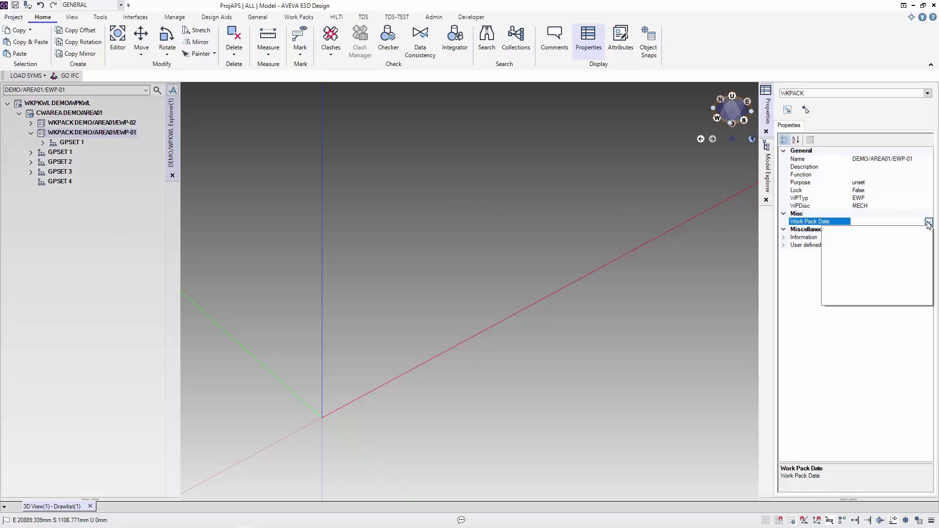
click(927, 236)
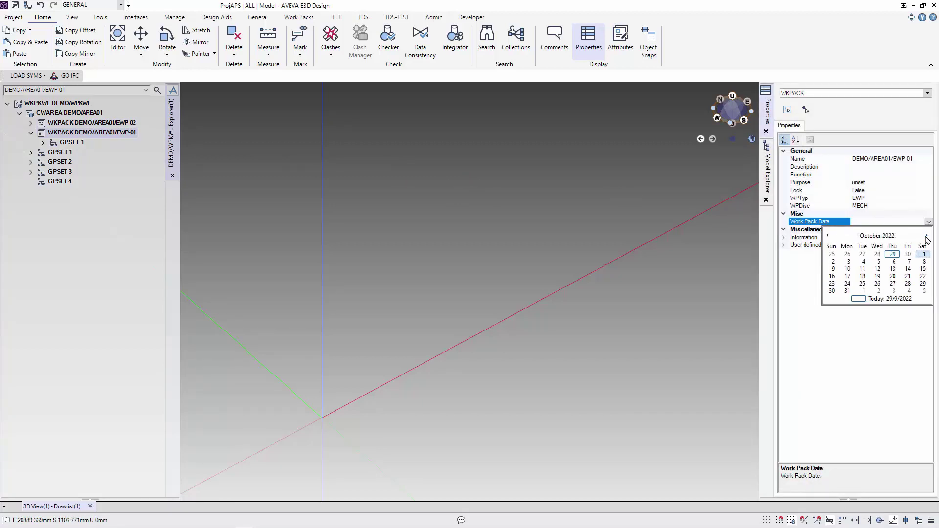
click(848, 268)
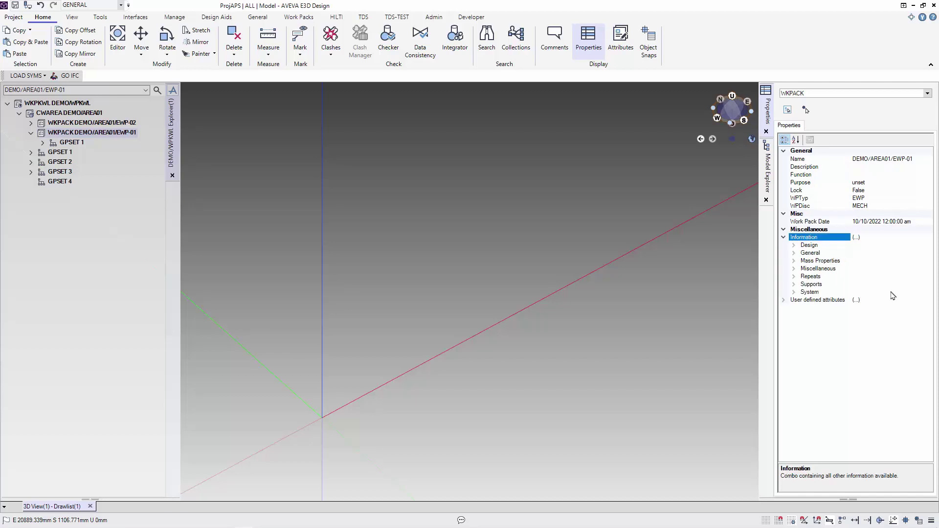
Give EWP-01 the description 'Mechnical Work Pack for Area A' and close Model Explorer
click(784, 230)
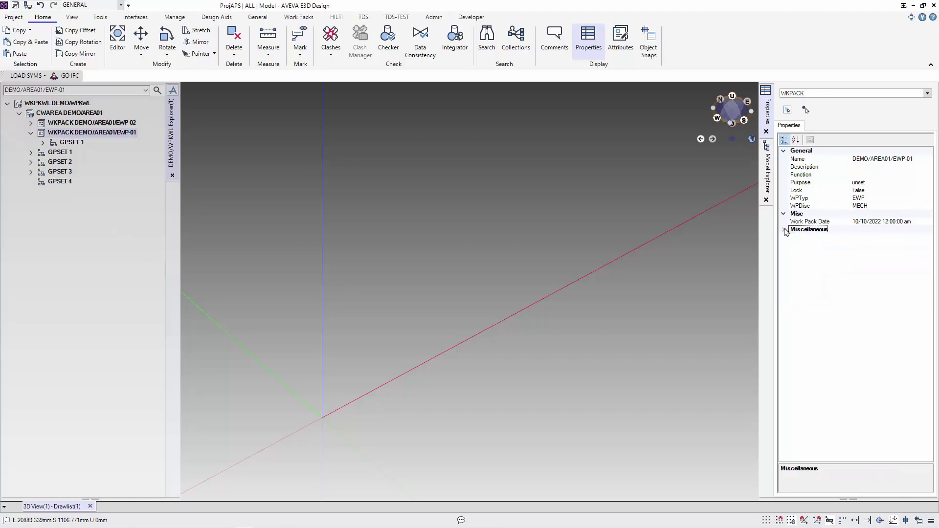
click(878, 168)
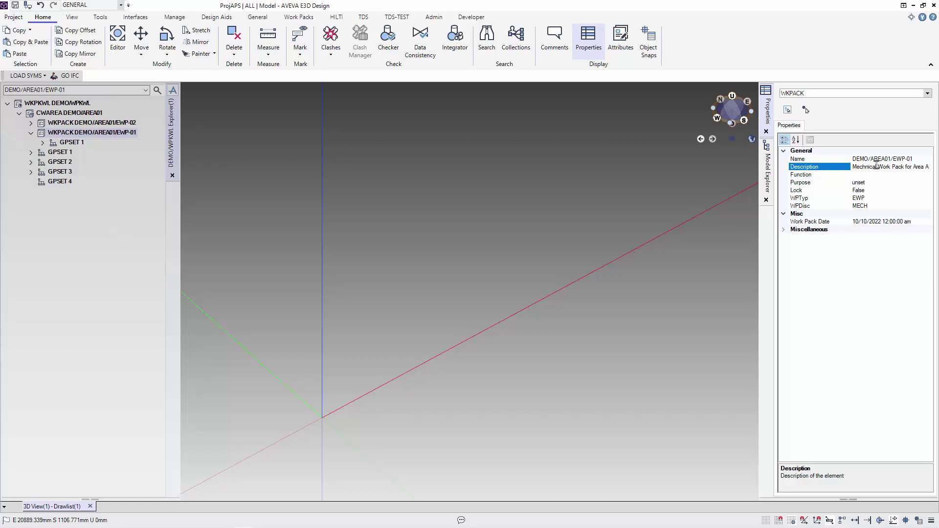
click(865, 198)
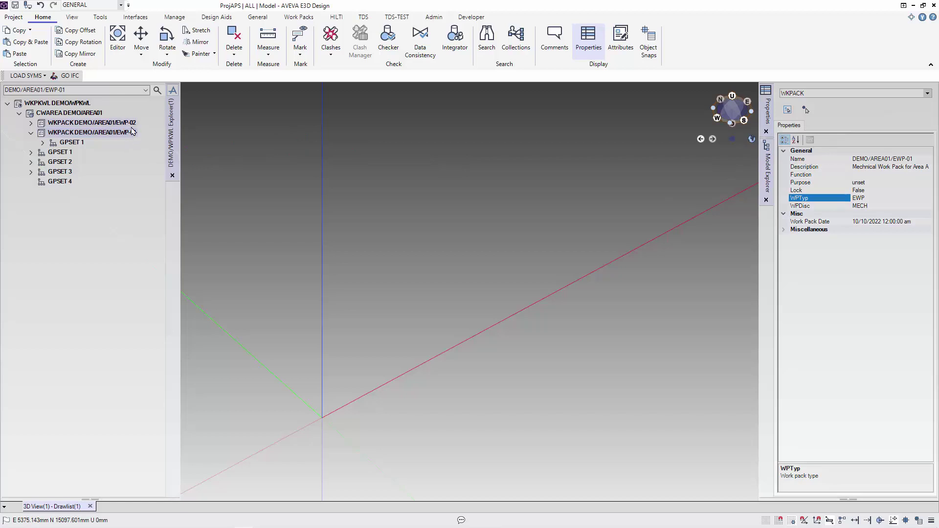
click(767, 201)
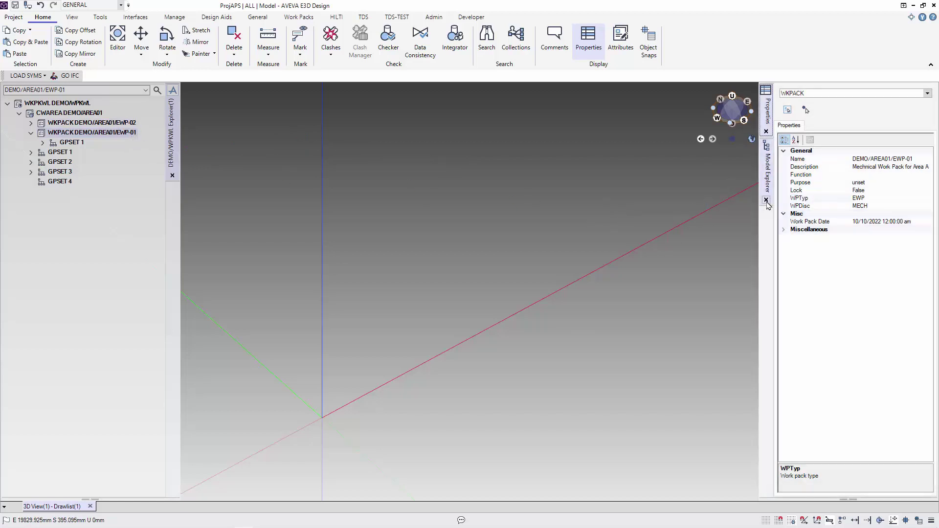
Add work pack EWP-01's equipment to the 3D view and zoom to fit it
click(766, 132)
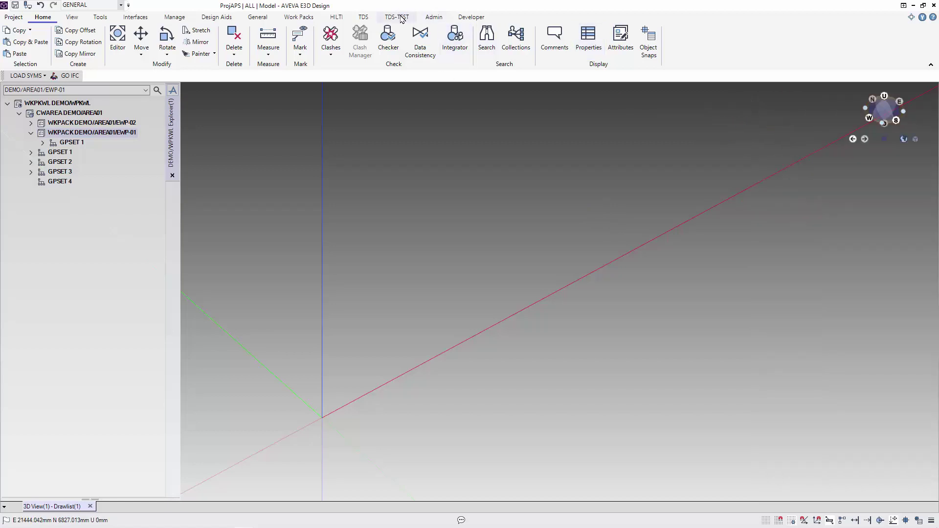
click(299, 17)
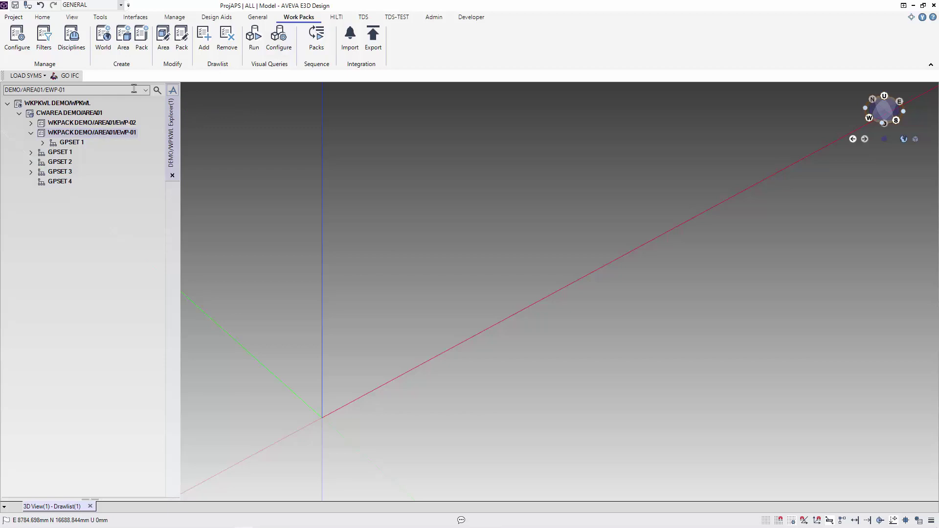
click(204, 37)
right_click(333, 178)
click(309, 156)
Add work pack EWP-02's piping to the 3D view alongside the equipment
click(110, 123)
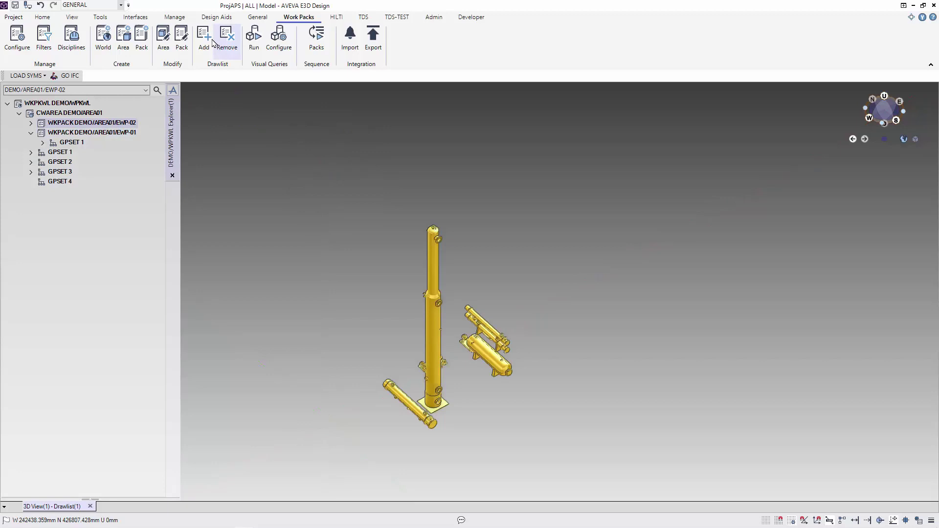
click(204, 41)
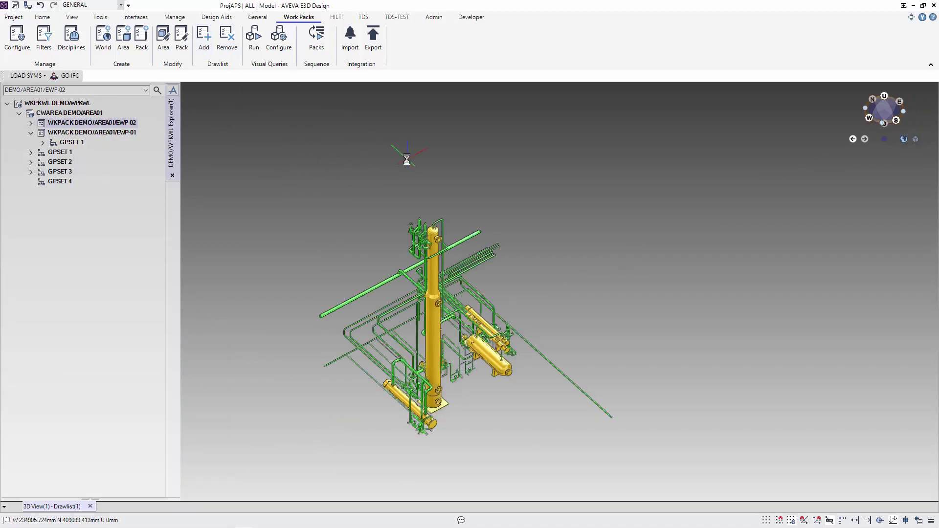
mouse_move(504, 333)
middle_down()
mouse_move(530, 307)
mouse_move(530, 236)
mouse_move(484, 265)
mouse_move(440, 268)
mouse_move(517, 293)
middle_up()
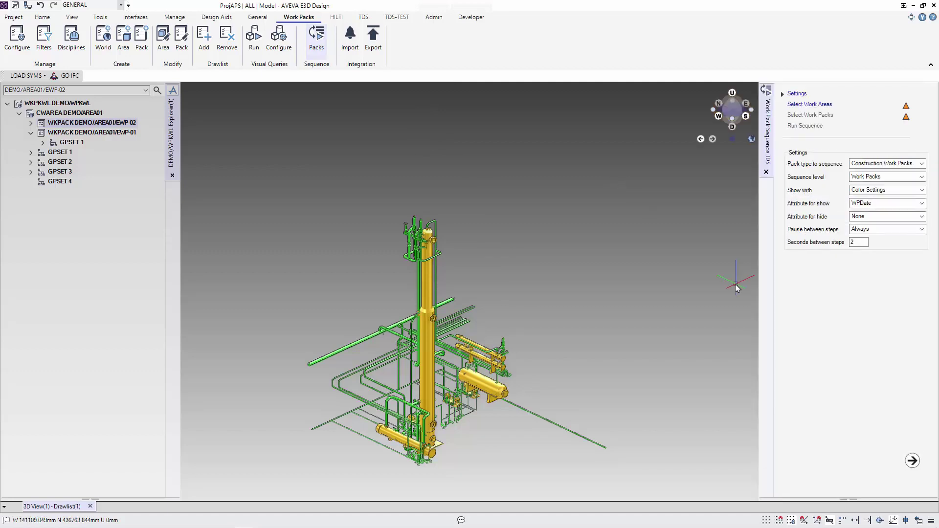
Choose Engineering Work Pack as the pack type to sequence
click(885, 163)
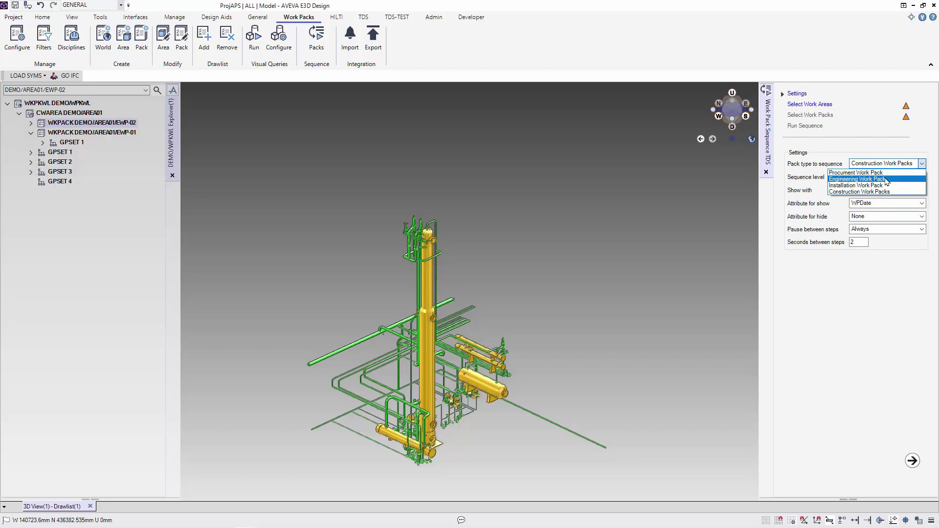
click(887, 180)
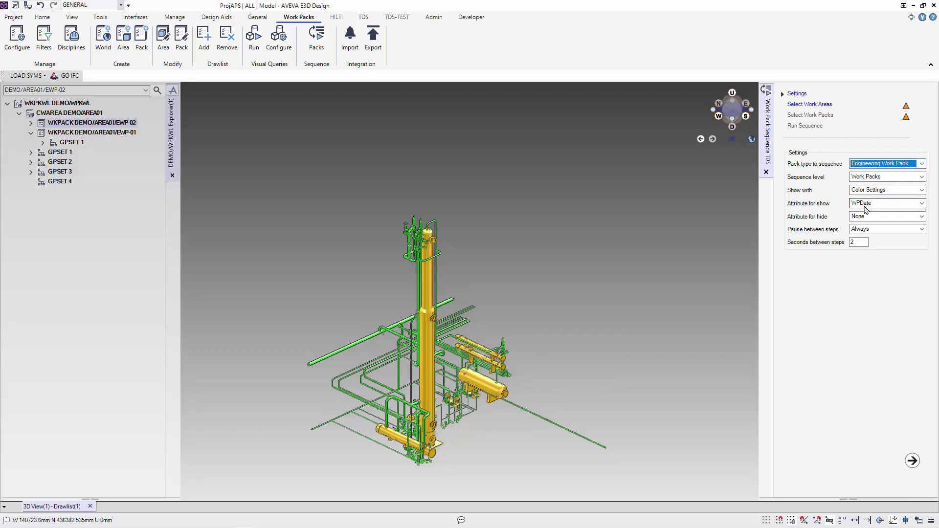
click(915, 465)
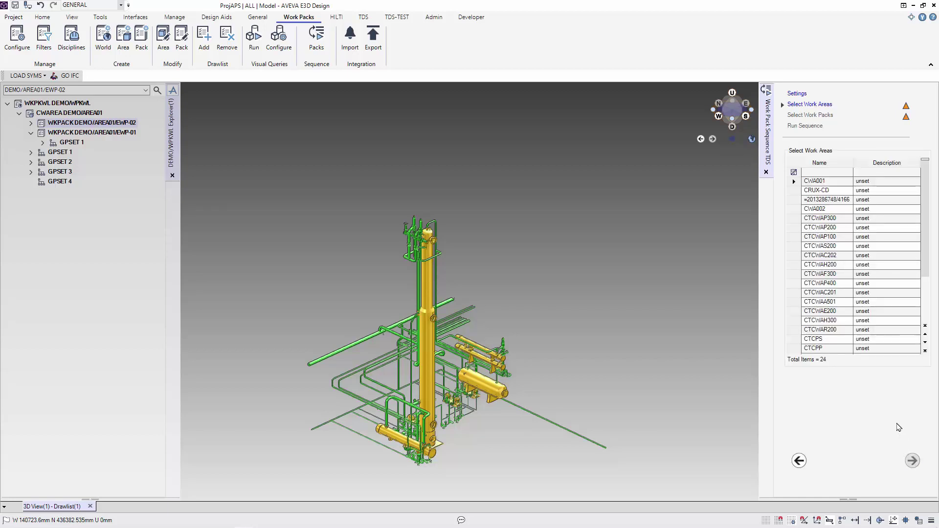
Select work area DEMO/AREA01 and both packs EWP-01 and EWP-02 for the sequence
click(839, 183)
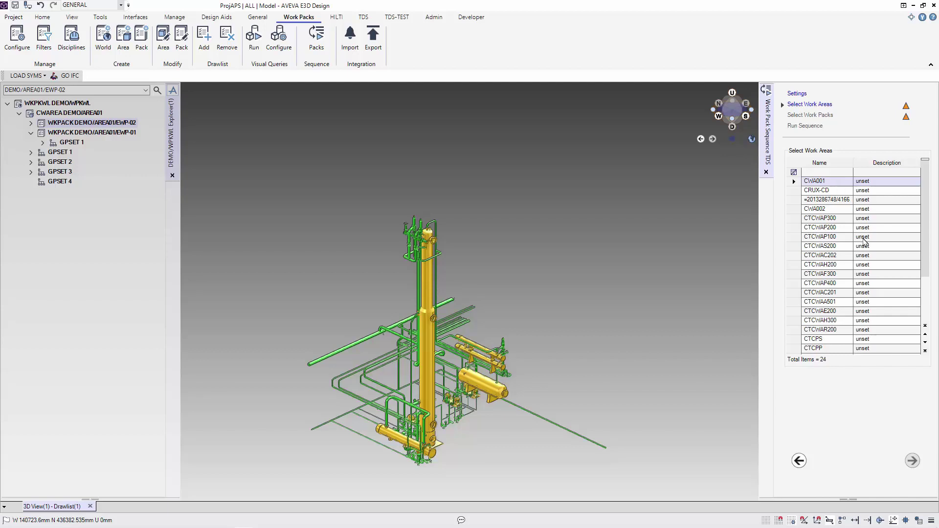
scroll(923, 261, down, 2)
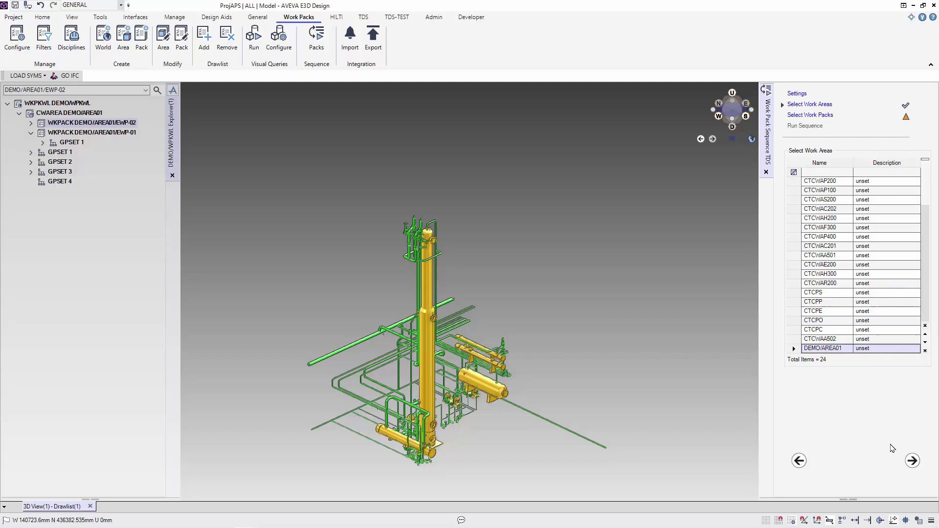
click(913, 461)
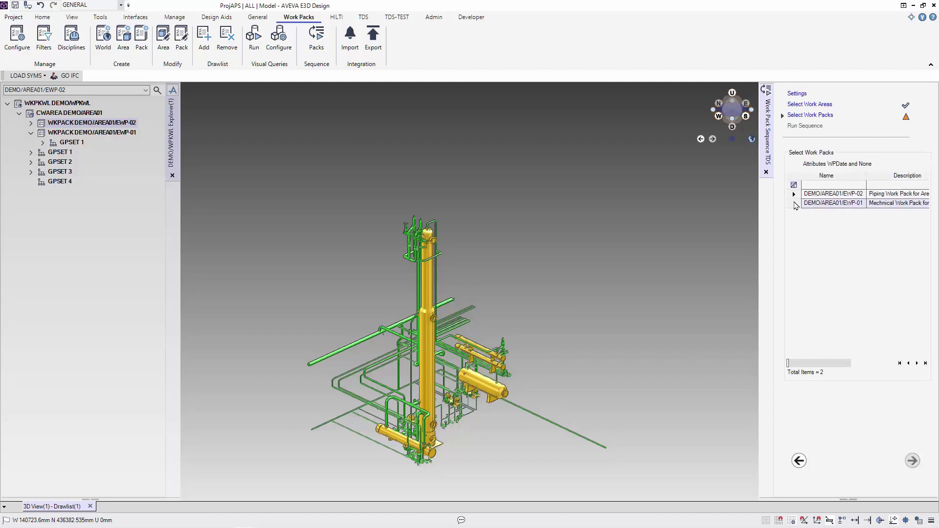
shift+click(796, 203)
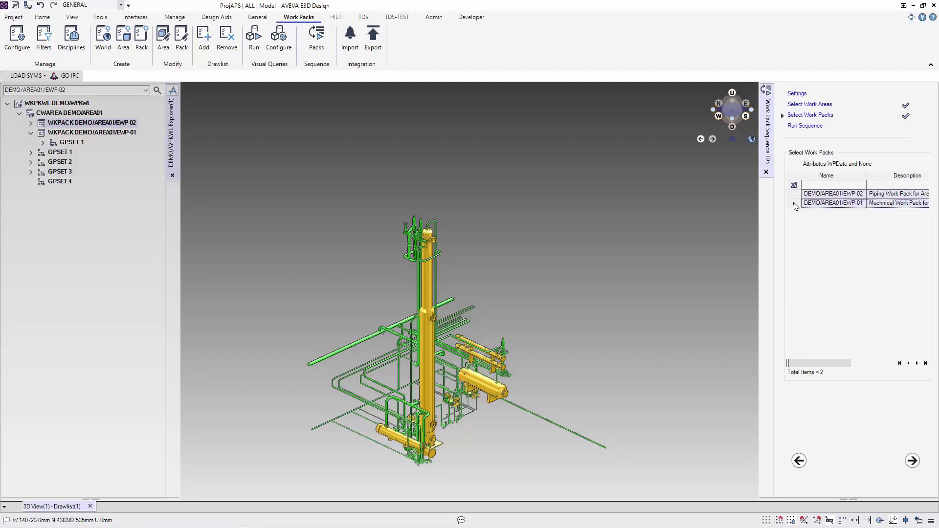
click(912, 462)
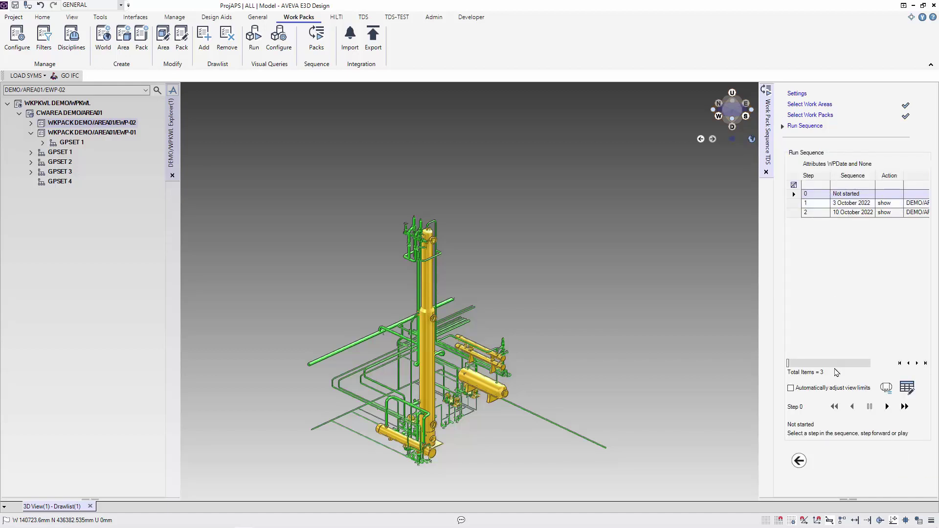
Step the sequence forward to 3 October, then to 10 October 2022
mouse_move(854, 364)
mouse_down()
mouse_move(881, 368)
mouse_move(855, 365)
mouse_up()
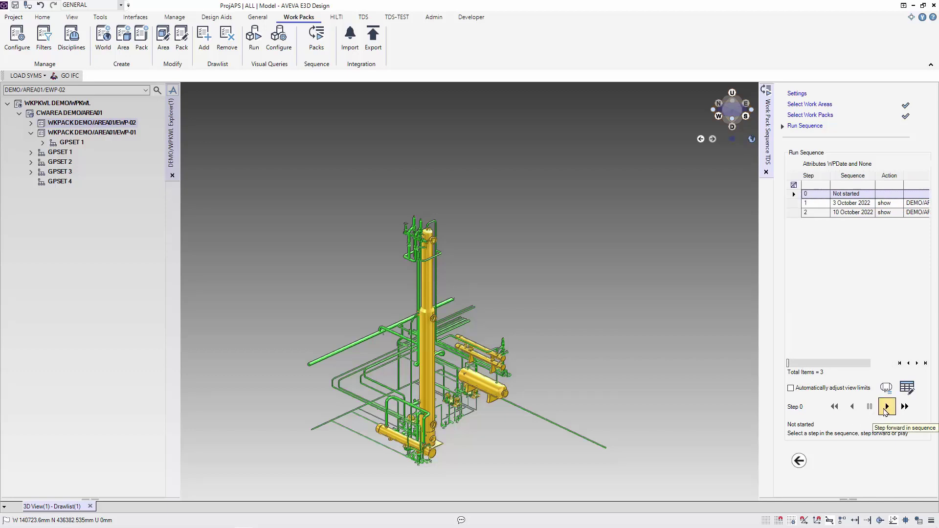
click(886, 411)
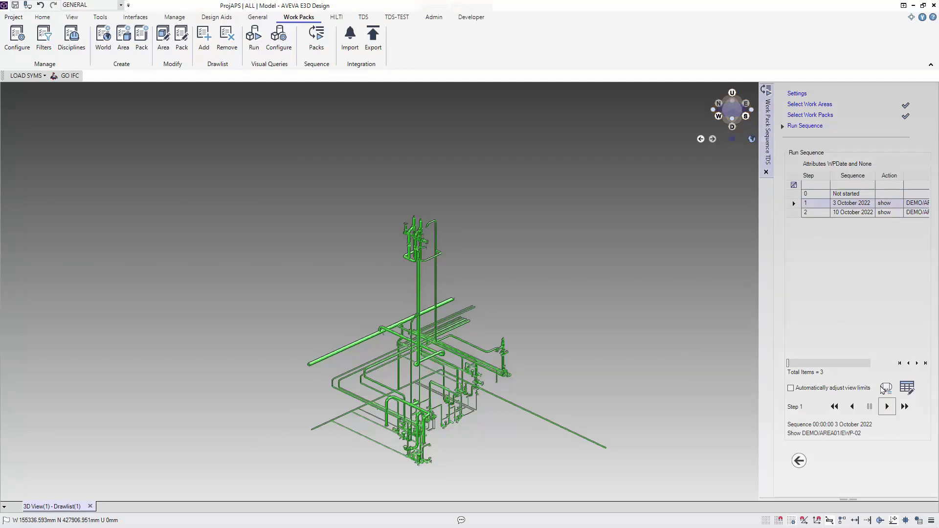
click(888, 409)
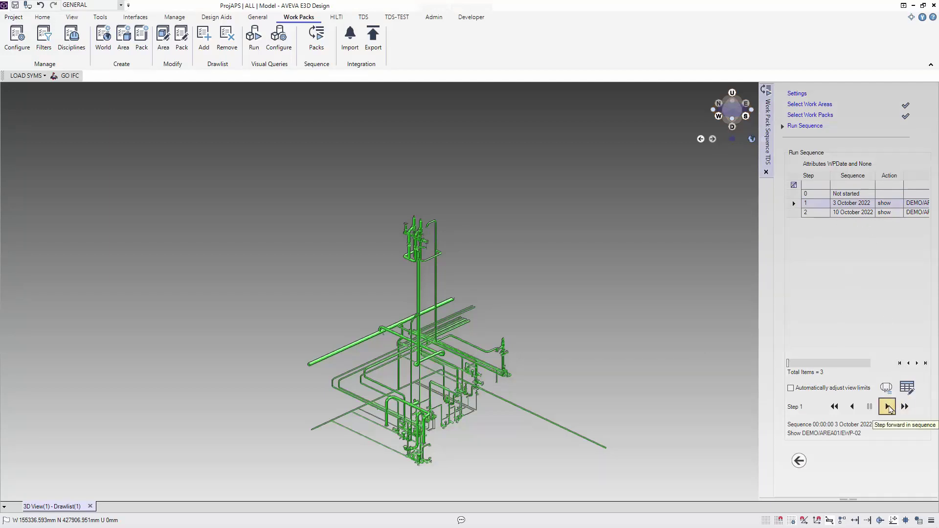
click(889, 408)
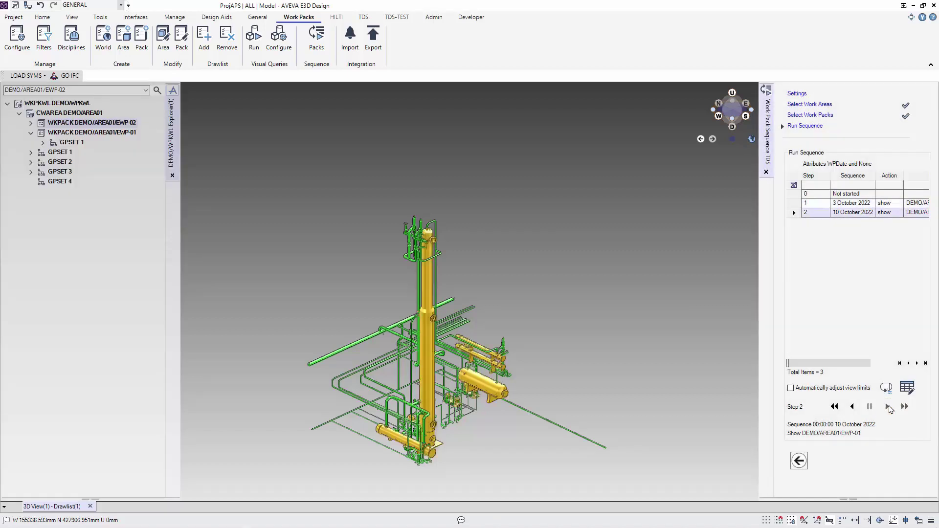
Step back to Not started, then forward again to Step 2, 10 October 2022
click(853, 408)
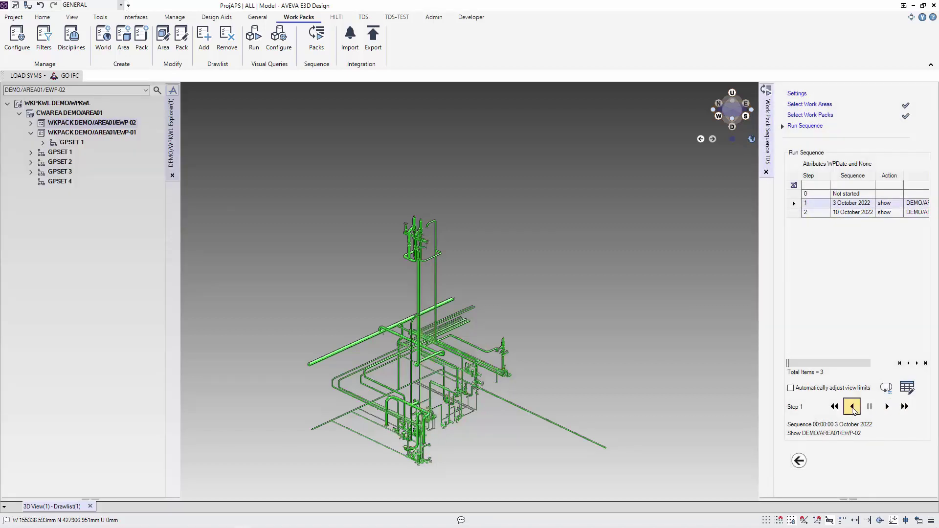
click(853, 407)
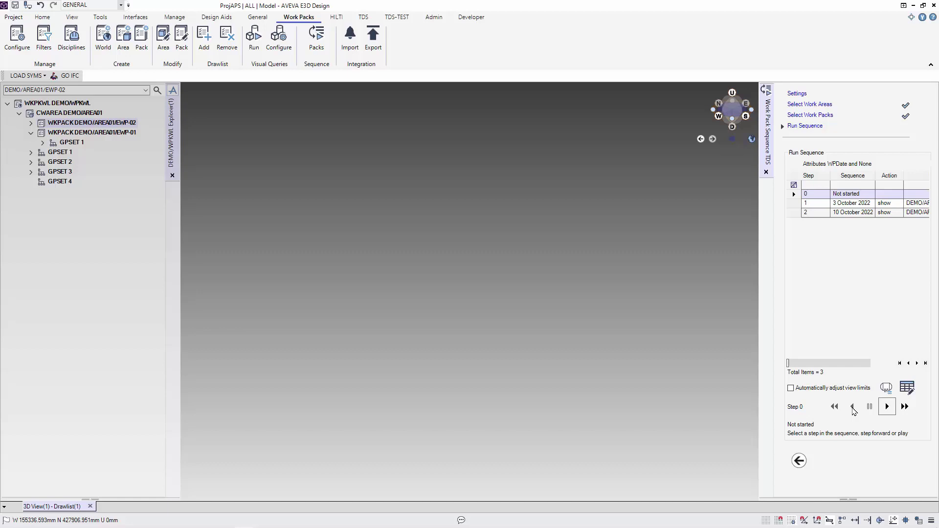
click(887, 407)
click(887, 407)
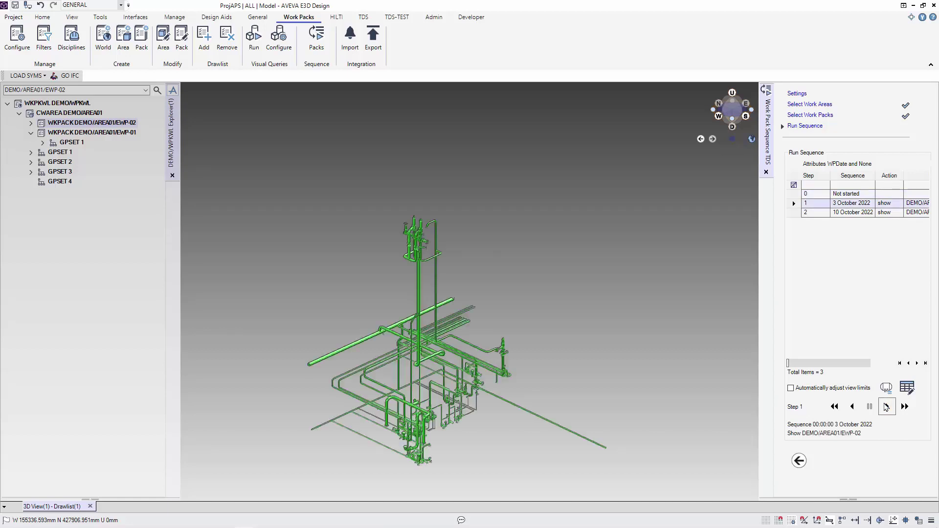
click(907, 408)
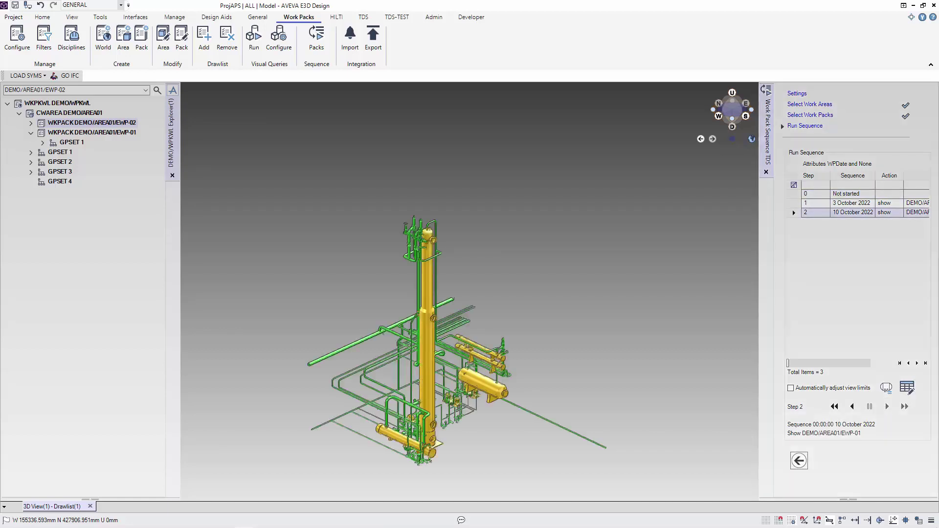